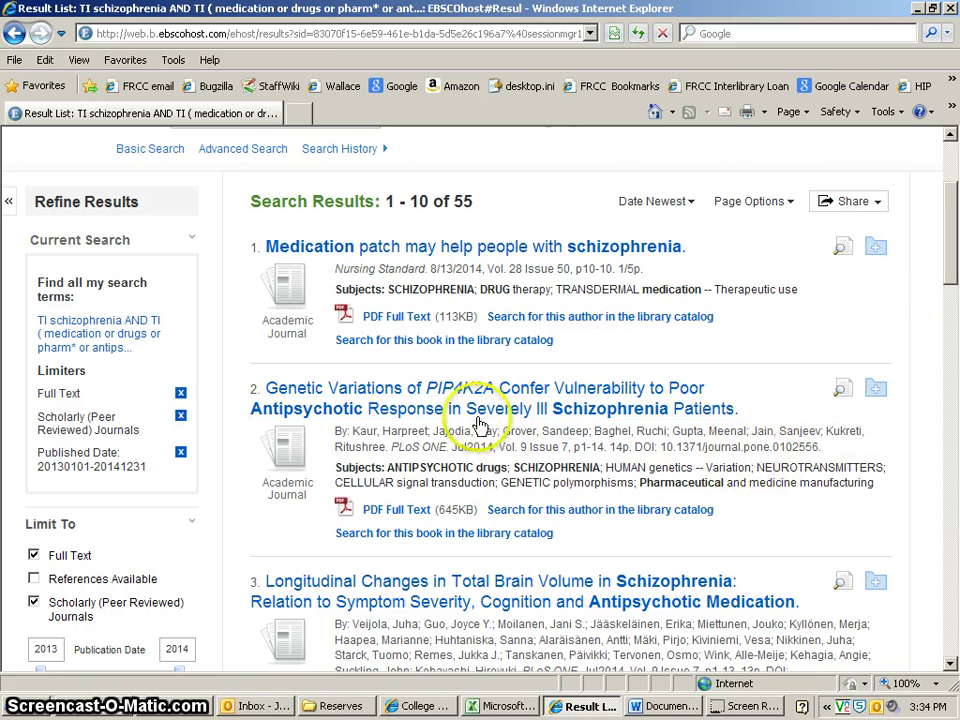
Step: Open the detailed record for 'Genetic Variations of PIP4K2A Confer Vulnerability to Poor Antipsychotic Response' (result 2) and scroll it
left_click(455, 410)
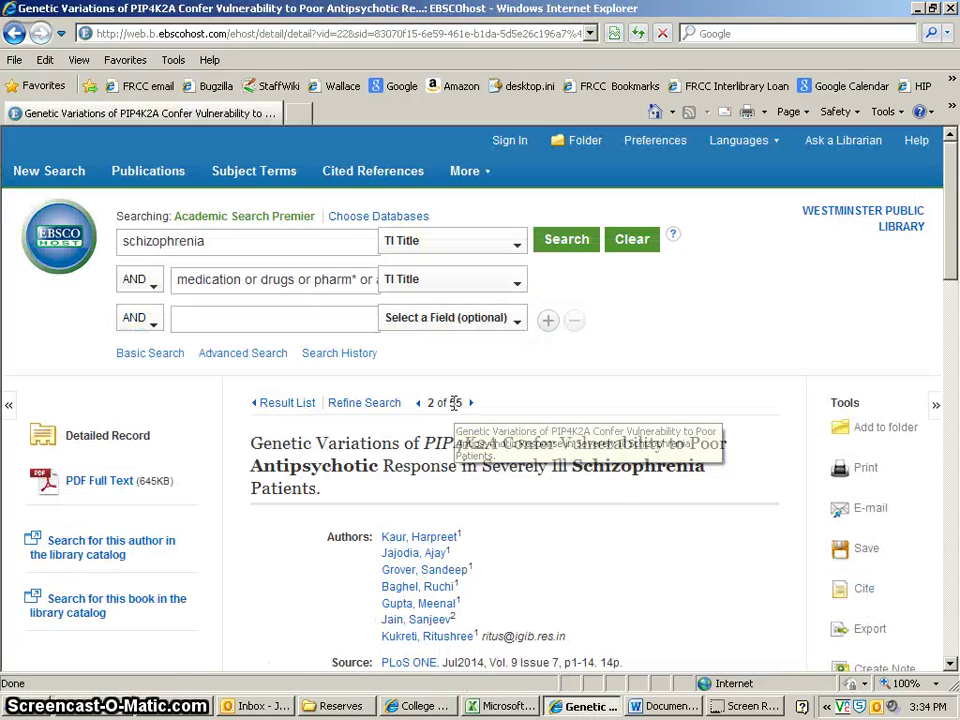
left_click_drag(951, 261, 954, 318)
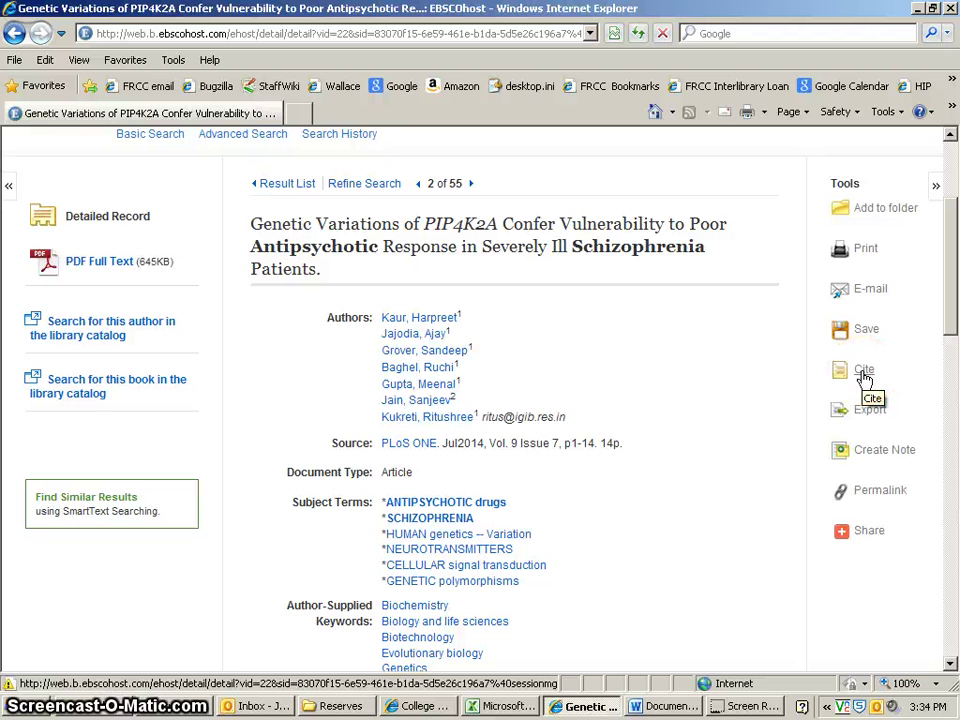
mouse_move(954, 321)
left_mouse_down()
mouse_move(953, 285)
mouse_move(952, 298)
left_mouse_up()
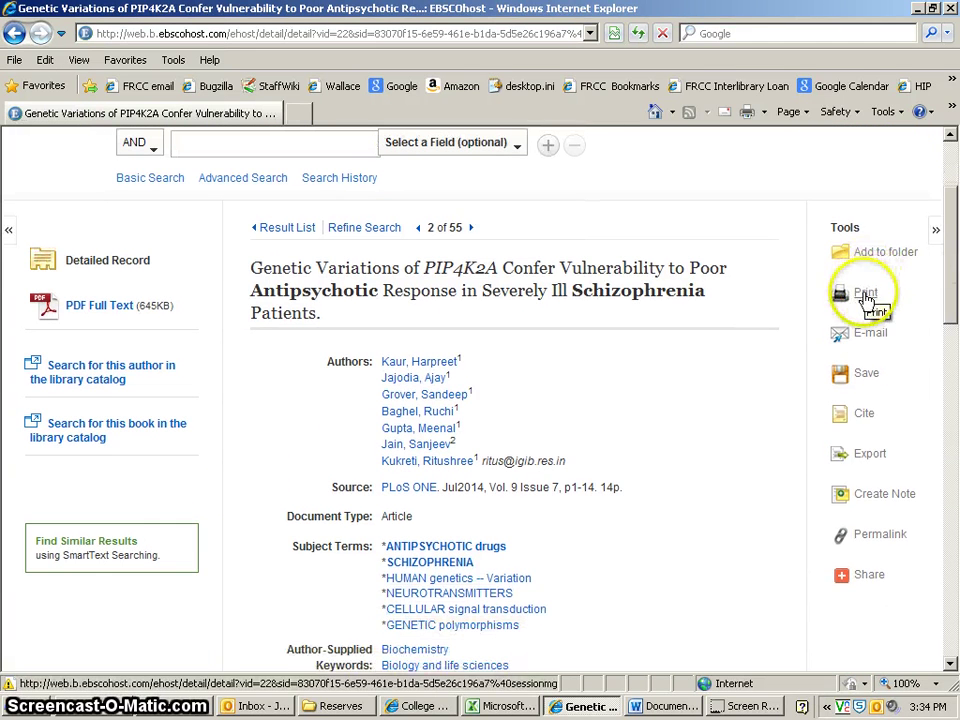
Step: Show the article's citation formats, scroll to MLA, and select its full MLA citation for Word
left_click(865, 418)
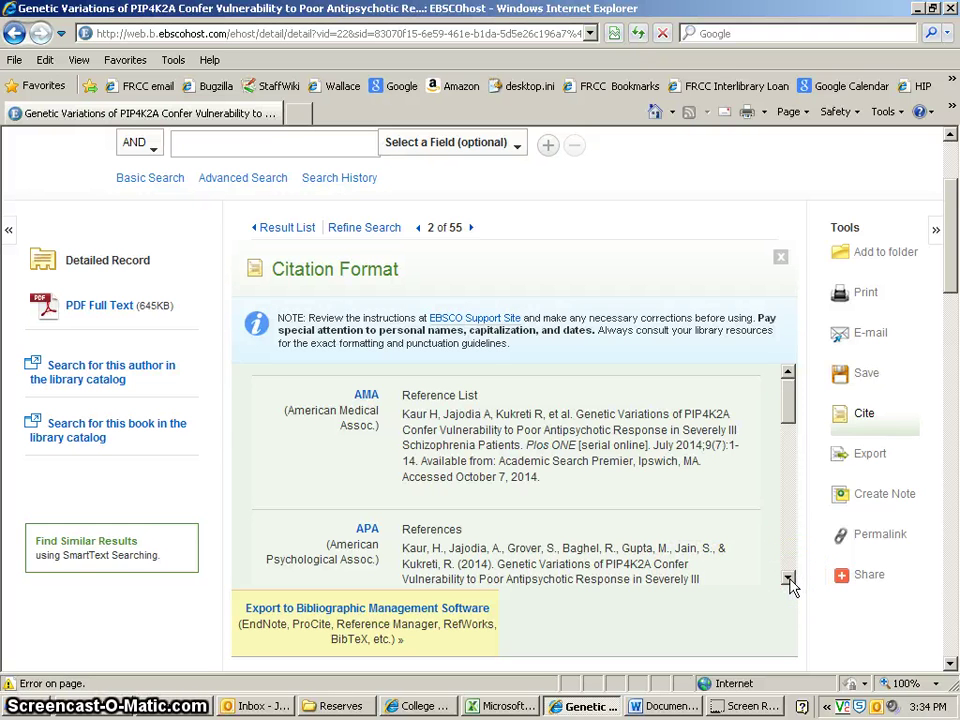
left_click(789, 579)
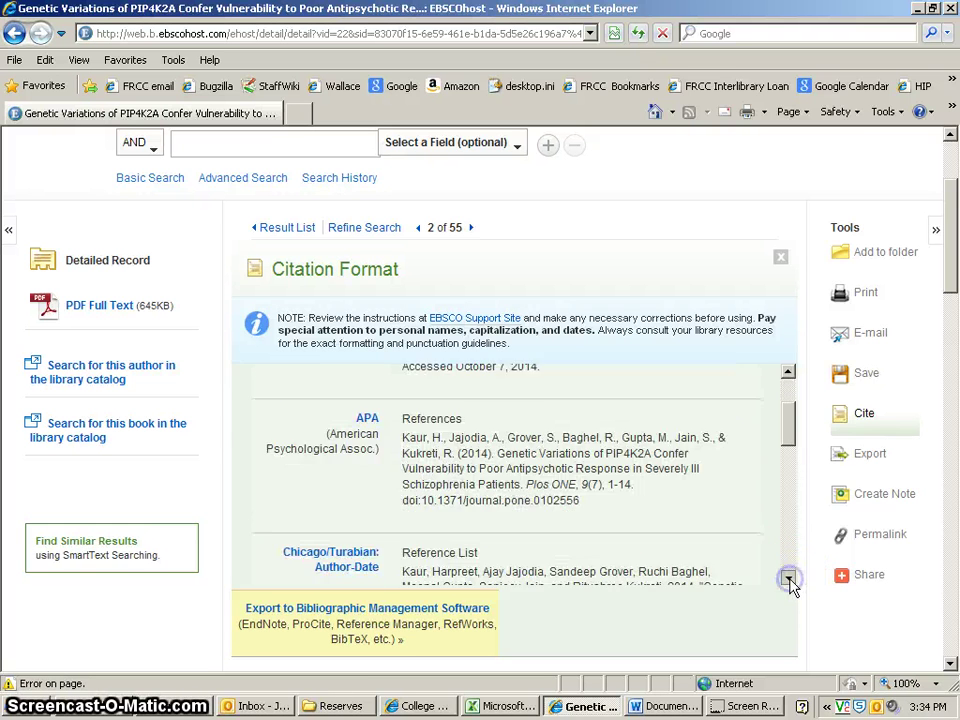
left_click(789, 579)
left_click(789, 579)
left_click(789, 579)
left_click(789, 579)
left_click(789, 579)
left_click(789, 579)
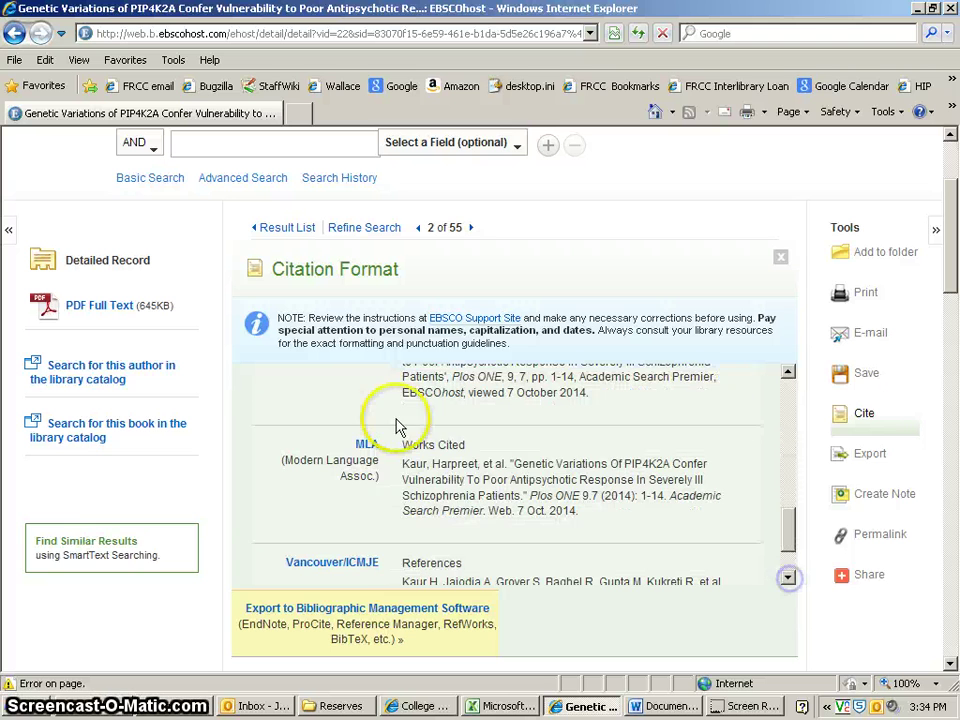
left_click_drag(403, 464, 589, 511)
key("ctrl+c")
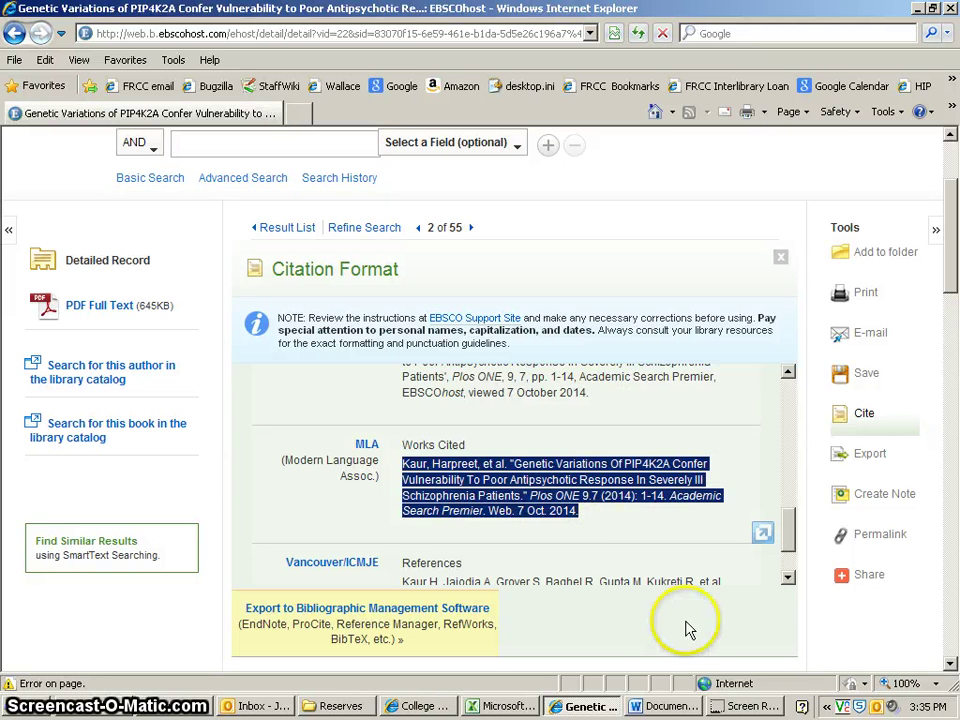
left_click(670, 705)
Step: Paste the PIP4K2A MLA citation below the 'Works Cited' heading with Merge Formatting
left_click(501, 454)
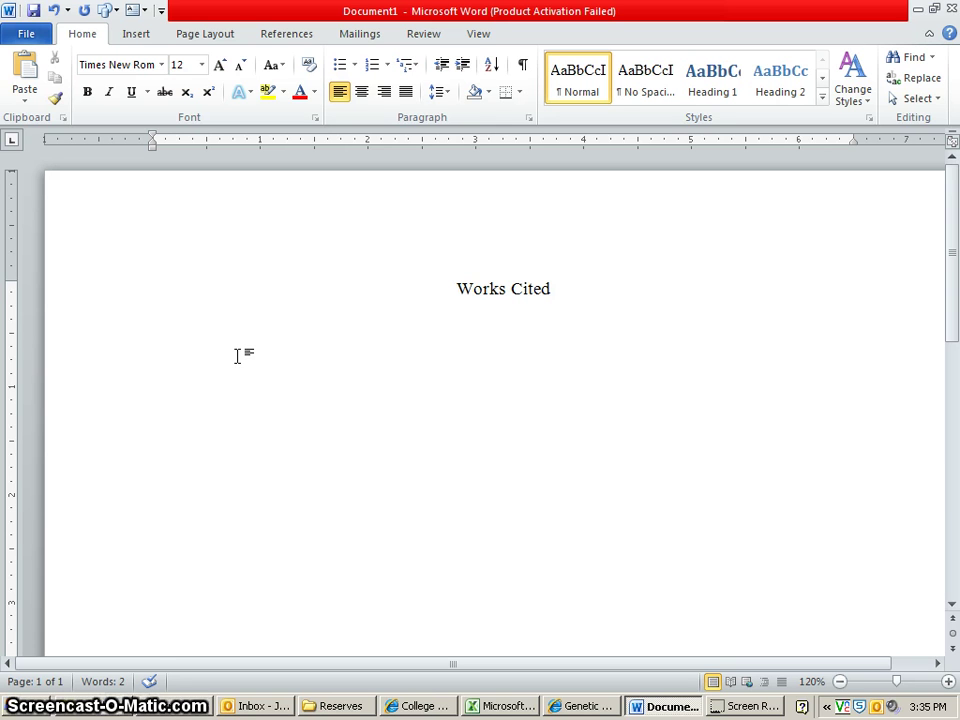
left_click(326, 439)
key("ctrl+v")
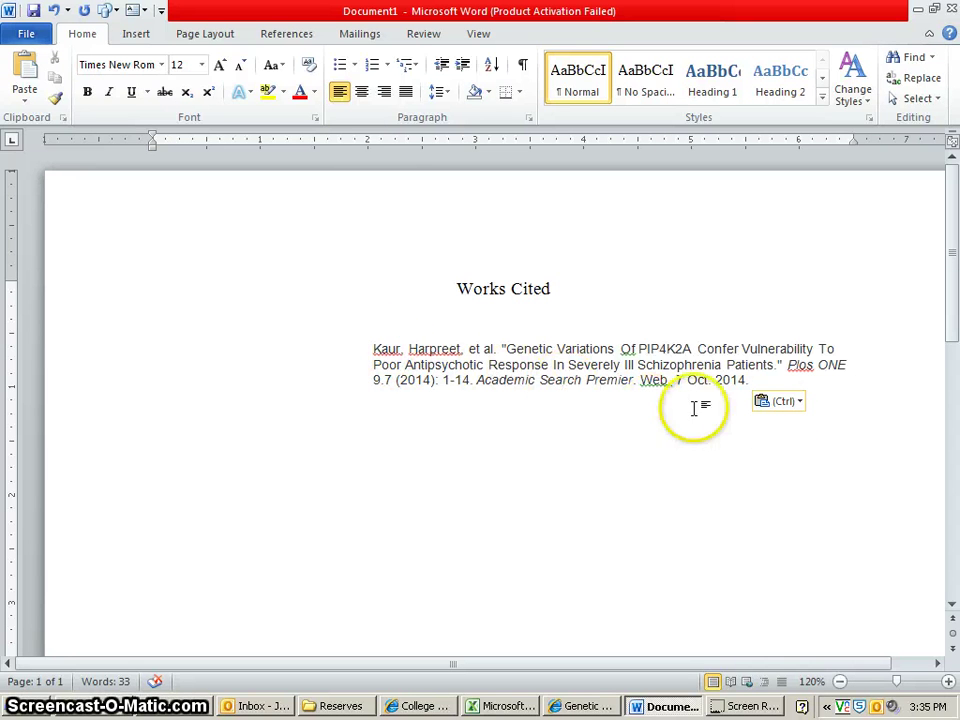
left_click(800, 402)
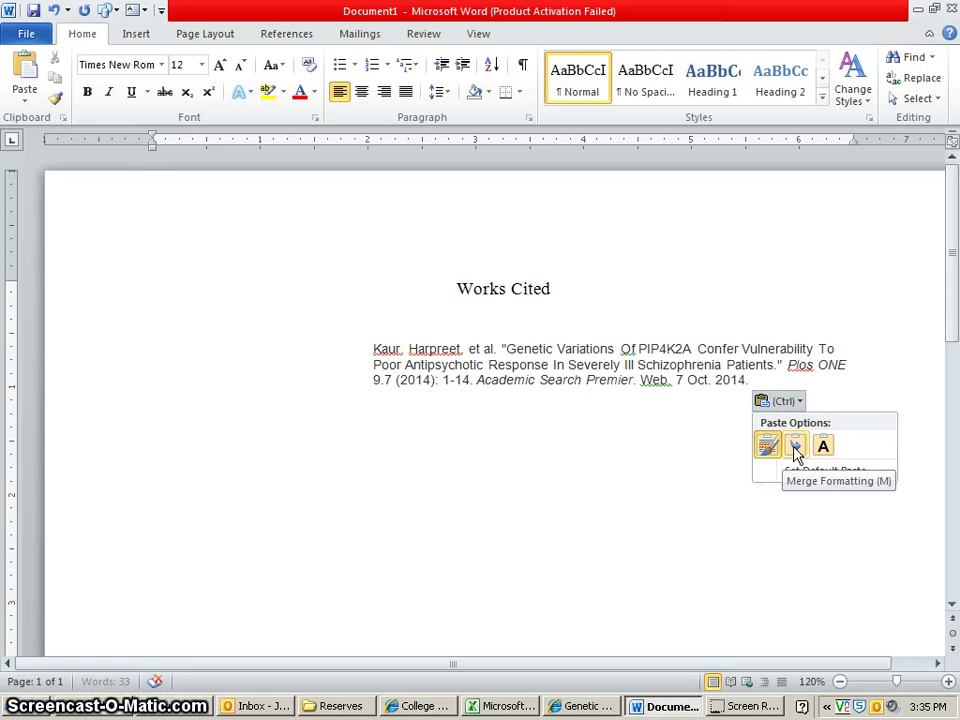
left_click(797, 445)
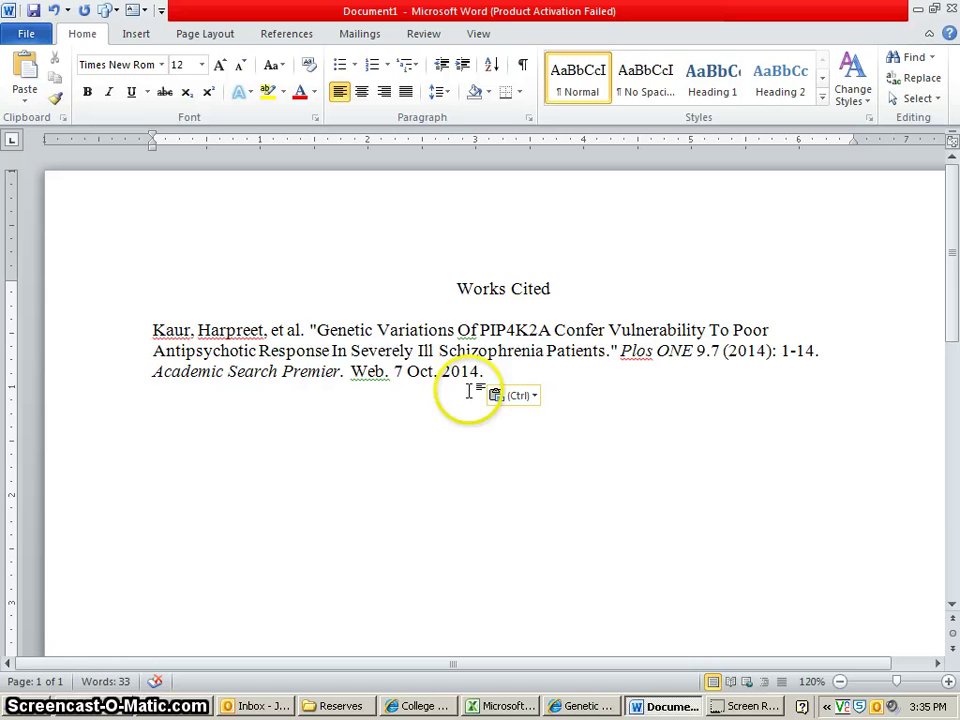
Step: Try a tab indent before 'Antipsychotic', undo it, and select the whole citation paragraph
left_click(165, 354)
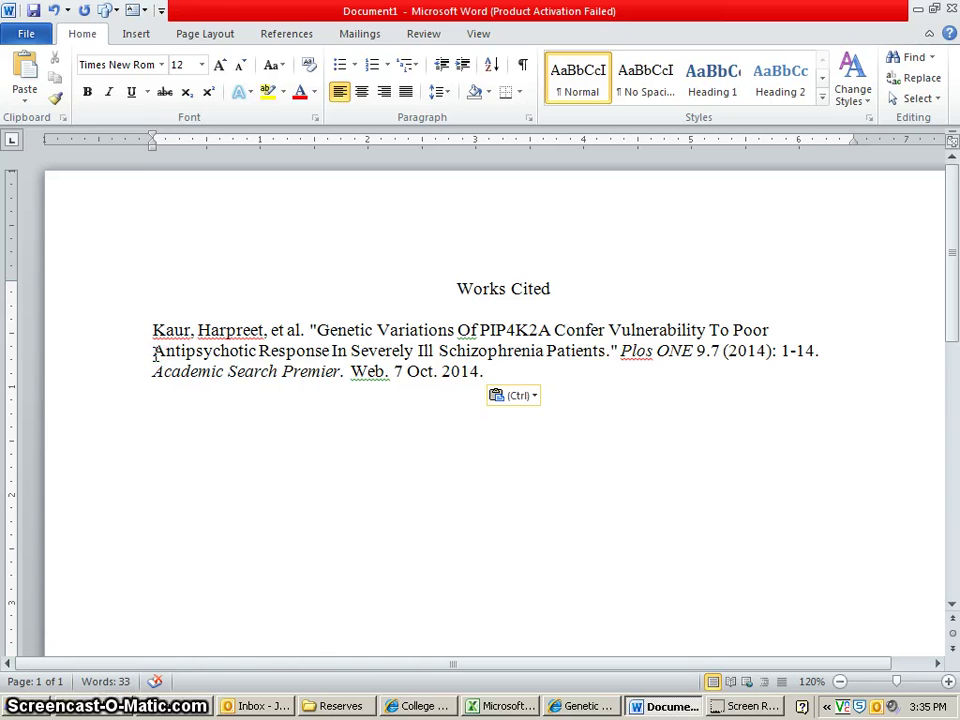
key("Tab")
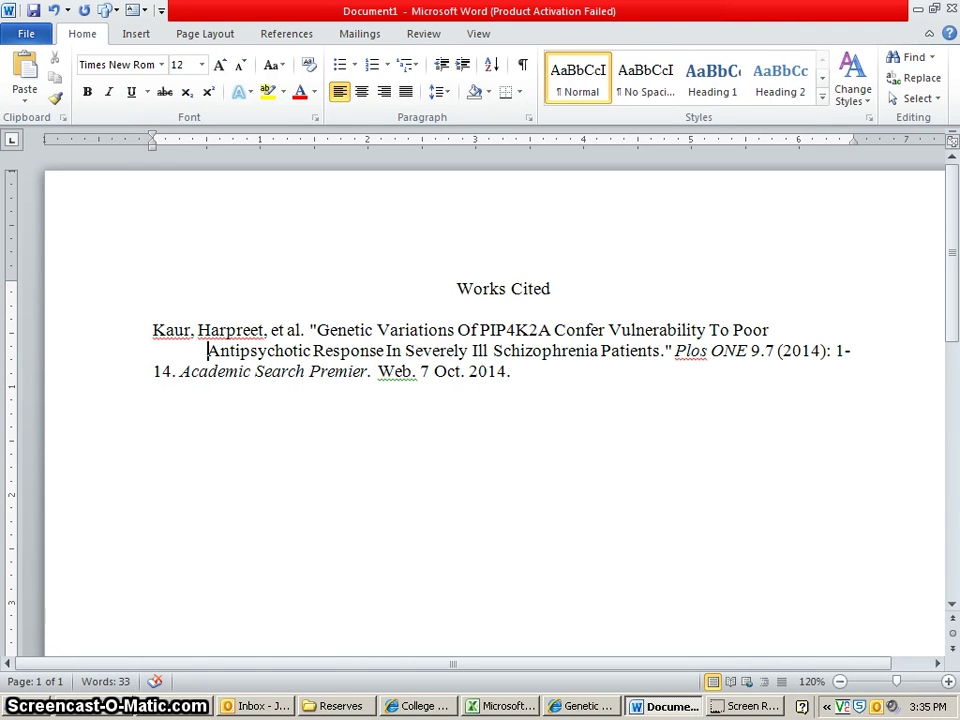
key("BackSpace")
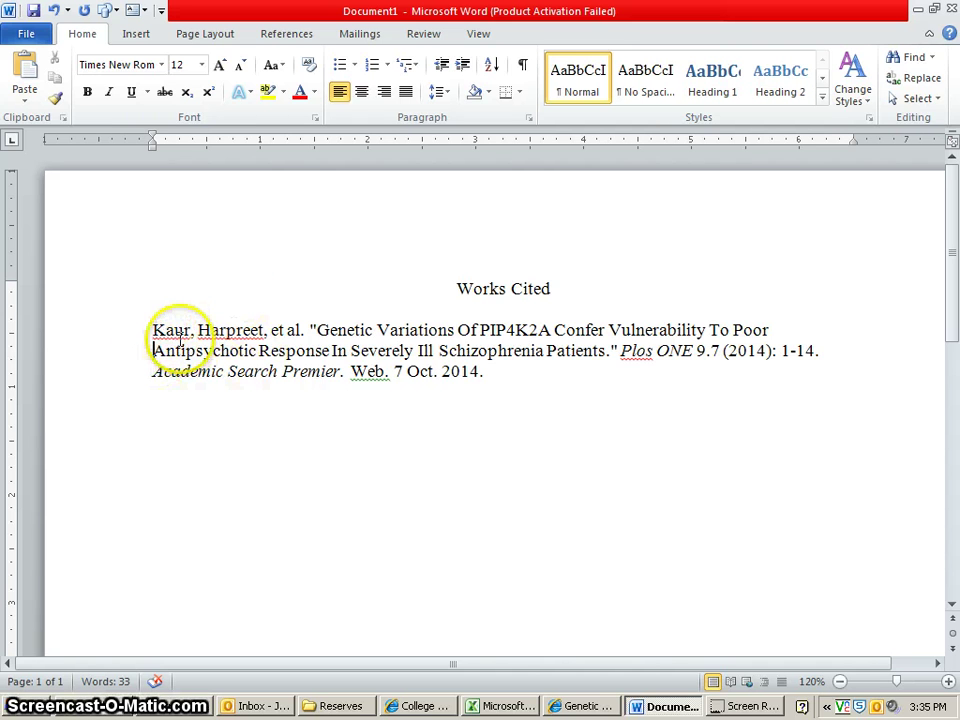
left_click_drag(153, 330, 494, 375)
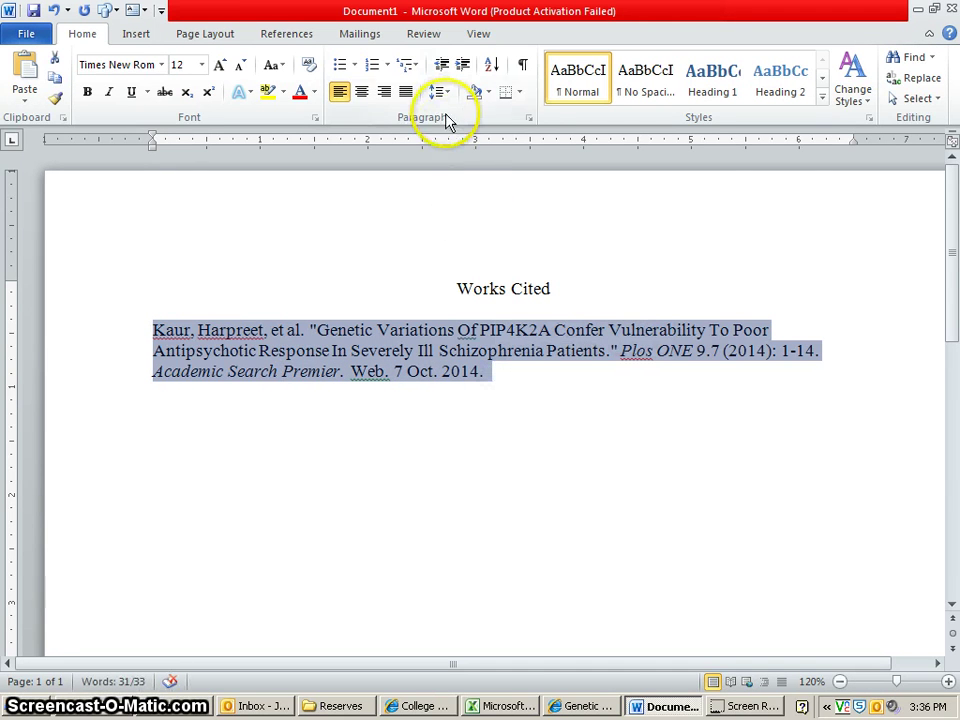
Step: Give the citation paragraph a 0.5" hanging indent and double line spacing
left_click(530, 120)
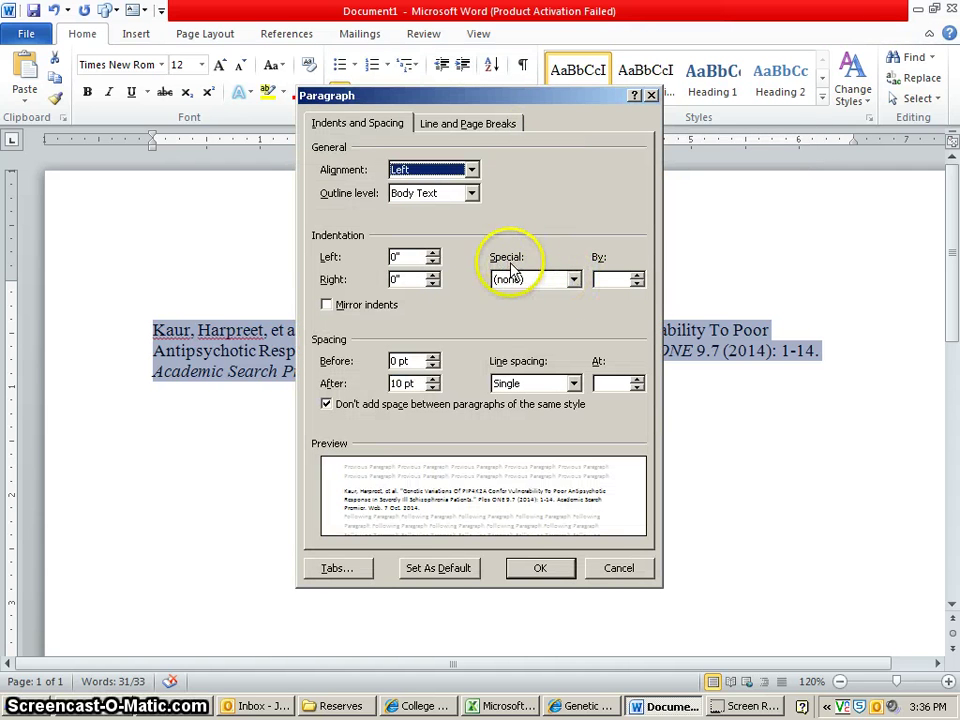
left_click(573, 281)
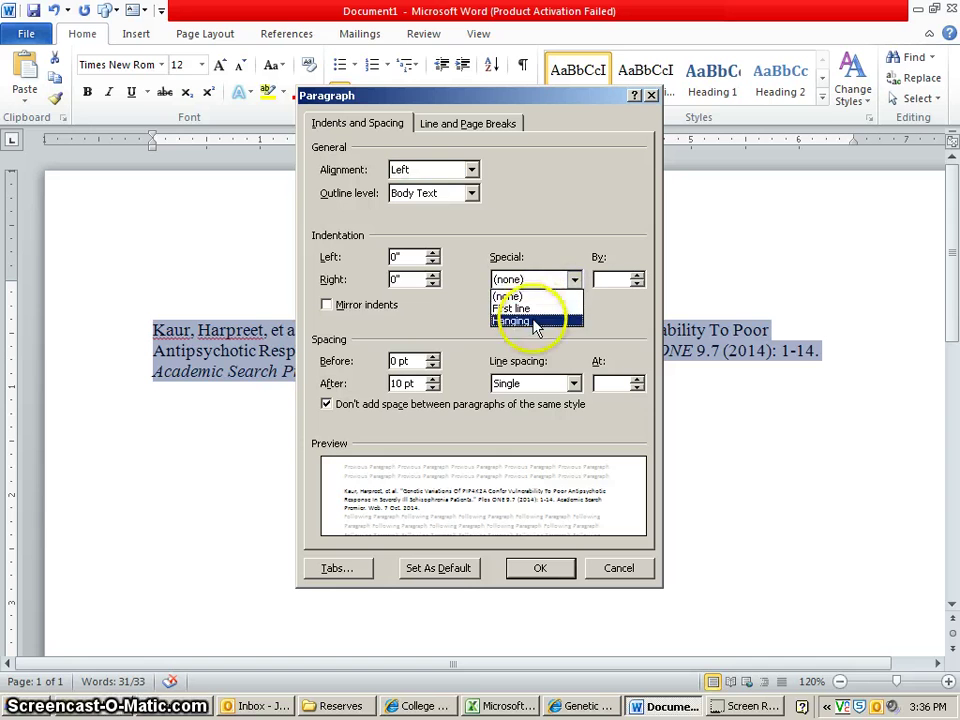
left_click(533, 321)
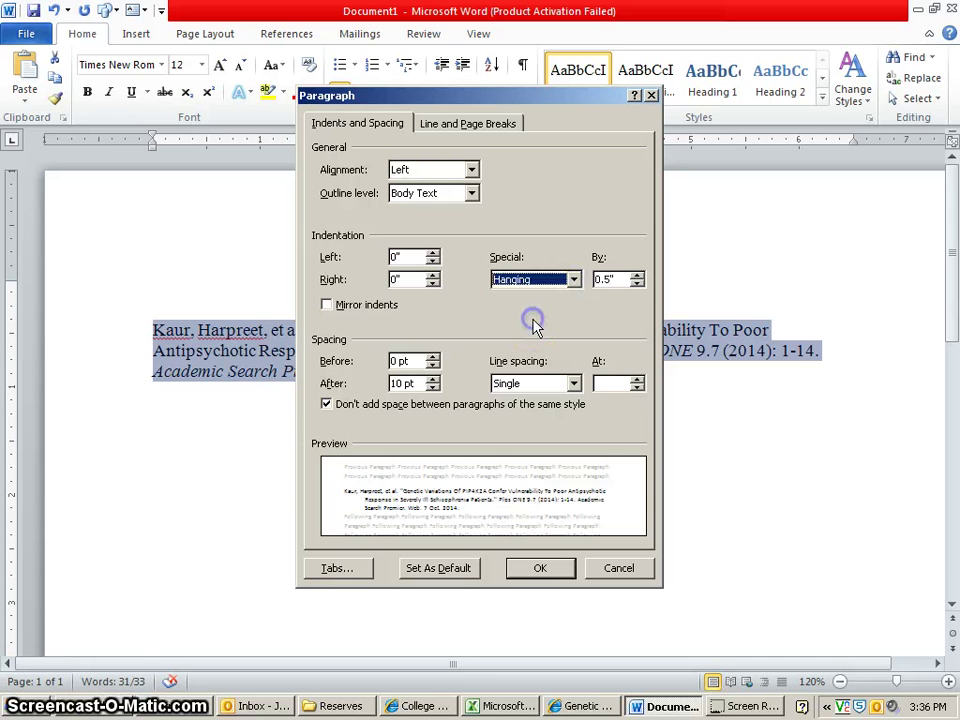
left_click(573, 383)
left_click(515, 425)
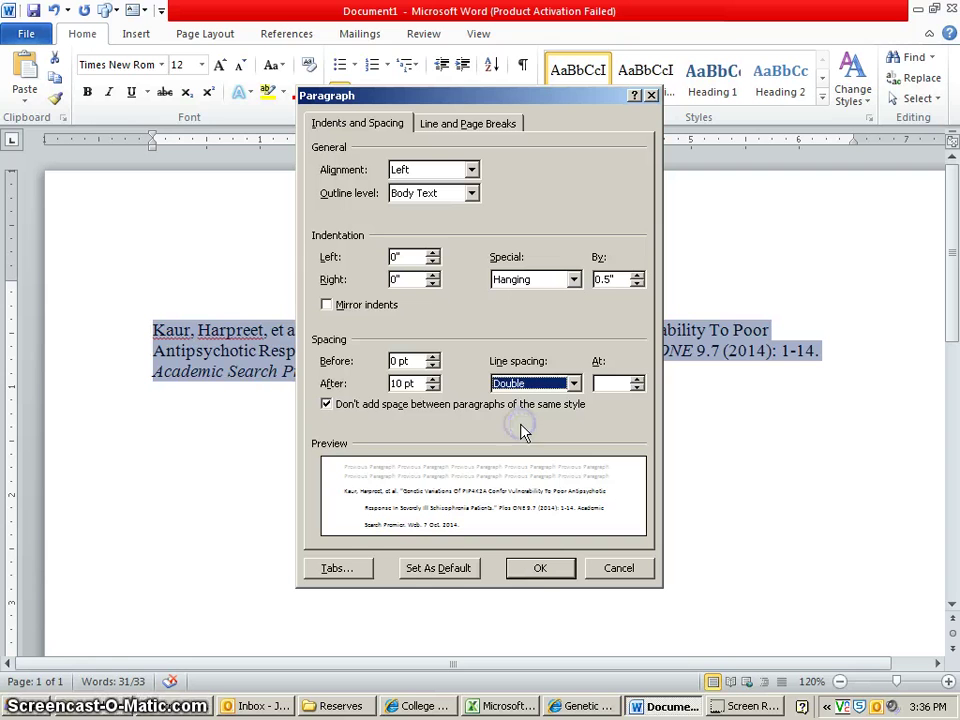
left_click(326, 404)
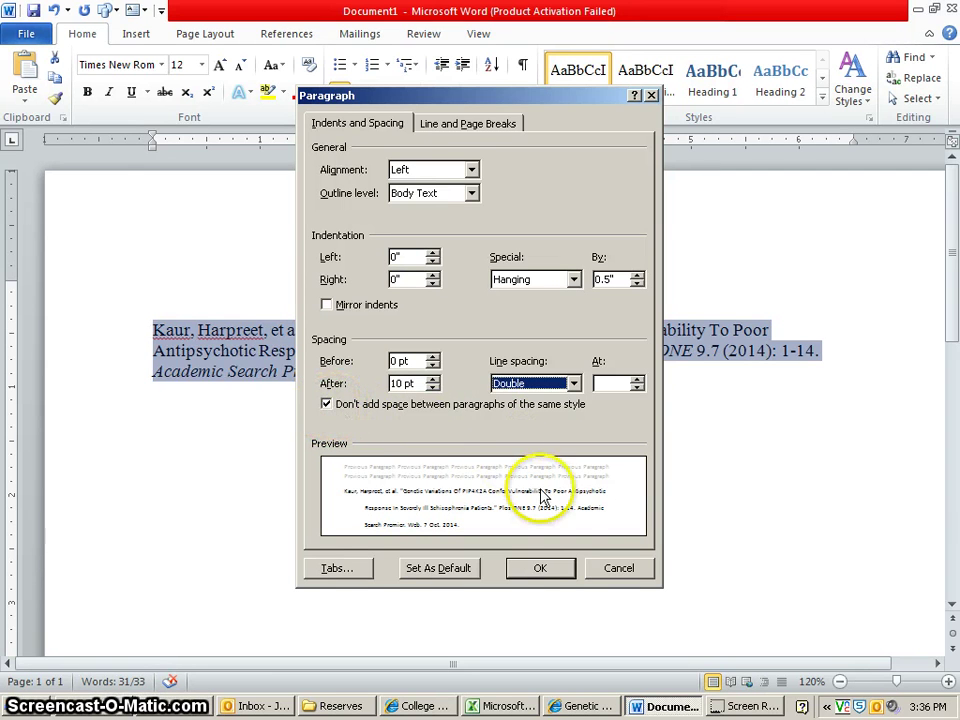
left_click(550, 570)
left_click(636, 470)
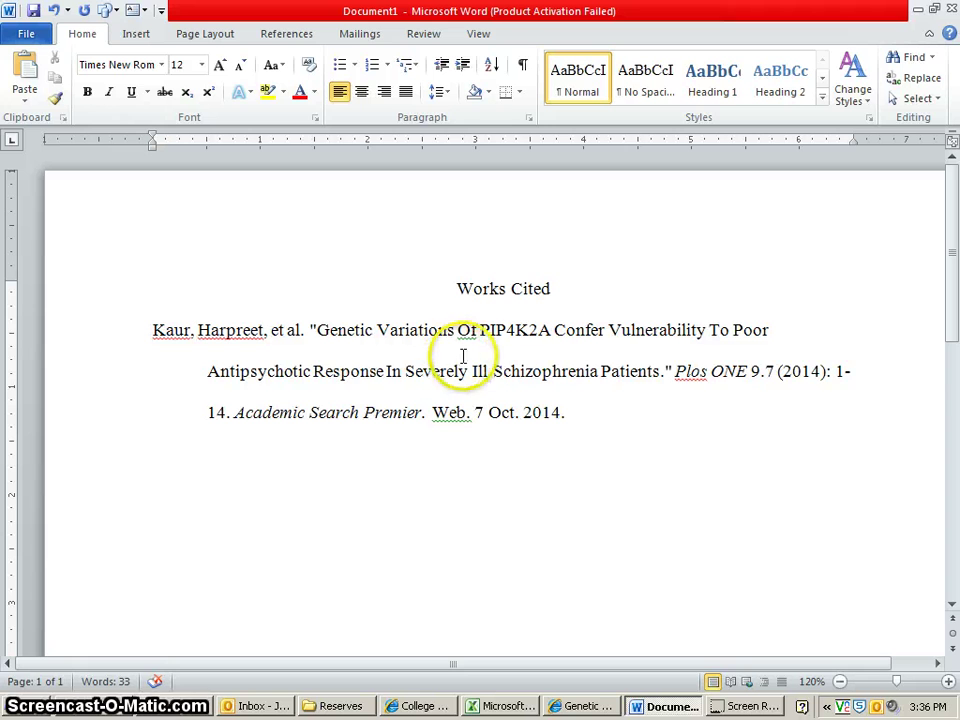
Step: Change the capitalized 'Of' and 'In' in the citation title to lowercase 'of' and 'in'
left_click(160, 330)
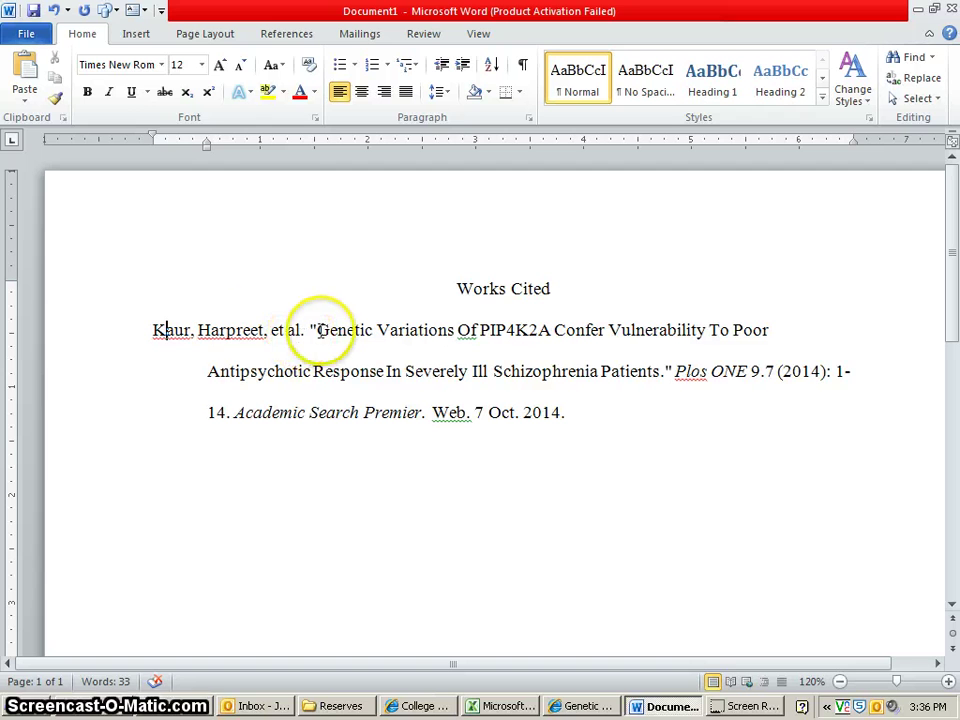
left_click(467, 332)
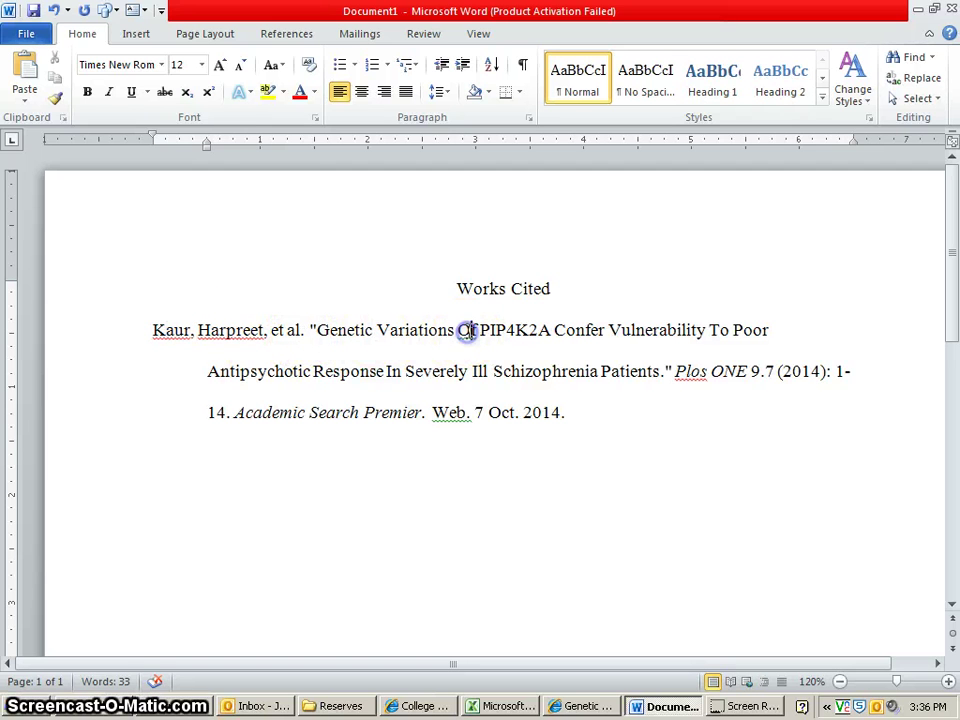
key("BackSpace")
type("o")
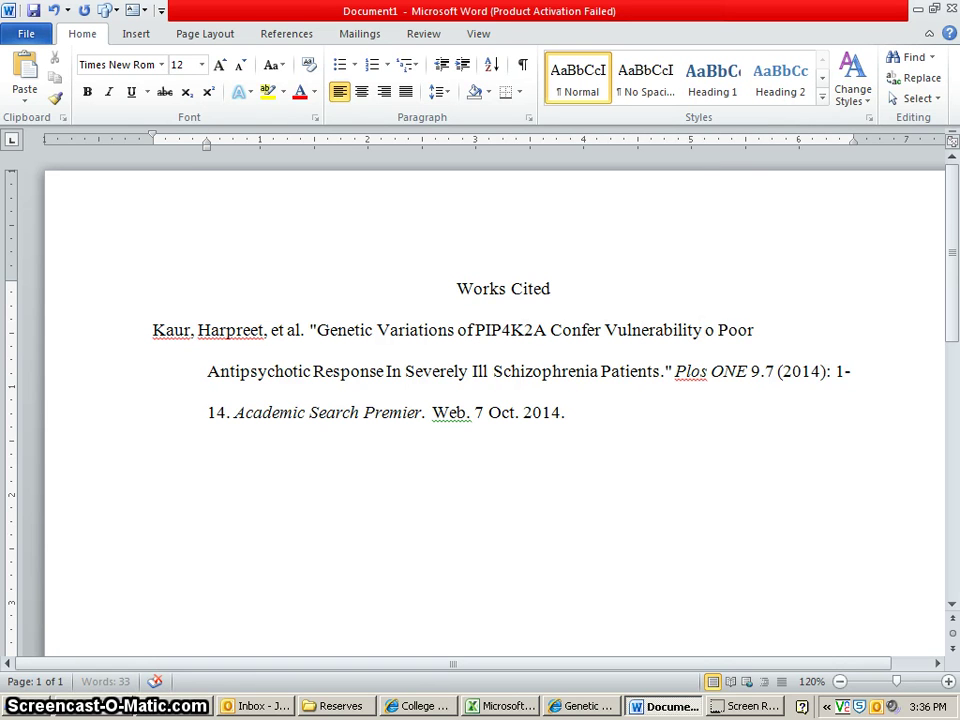
left_click(298, 371)
key("BackSpace")
type("i")
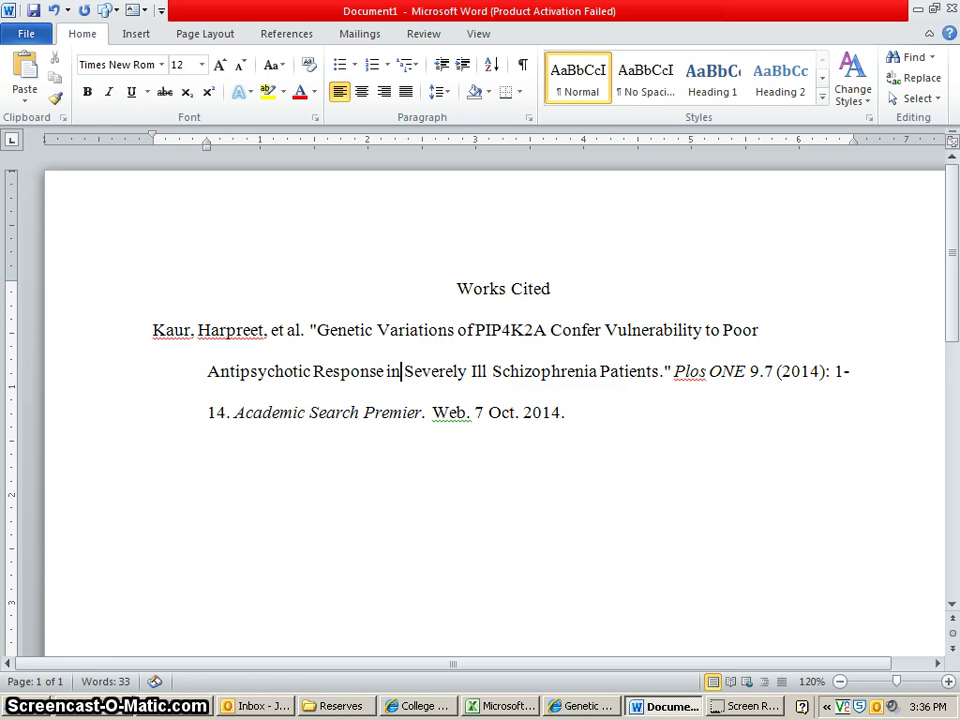
left_click(629, 371)
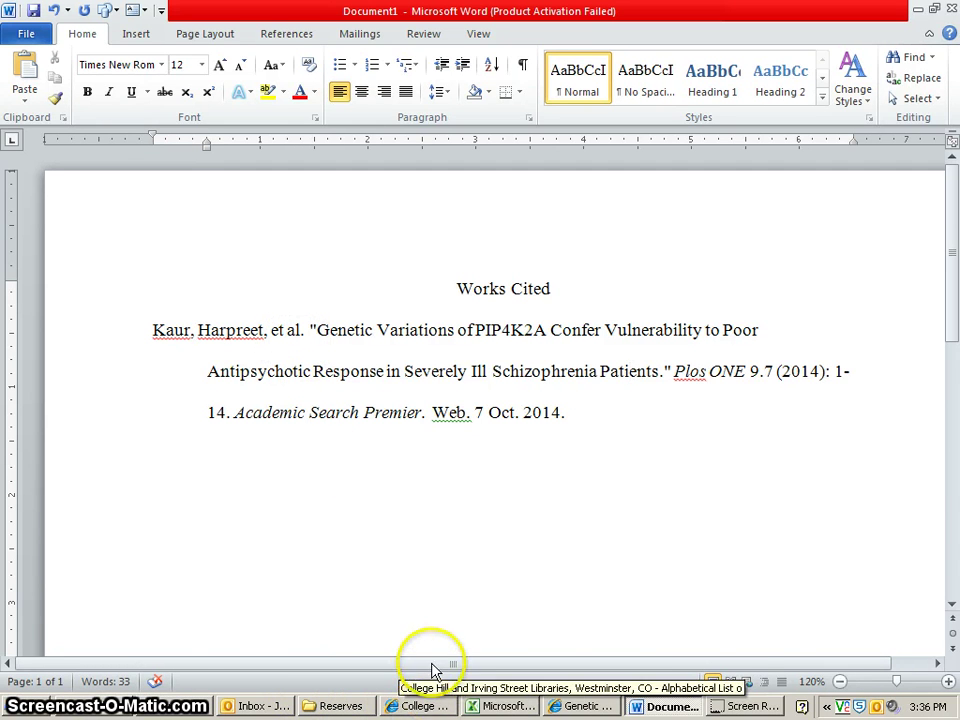
Step: Navigate from the College Hill Library page via Citation Assistance to the MLA Citation Cheat Sheet
left_click(420, 706)
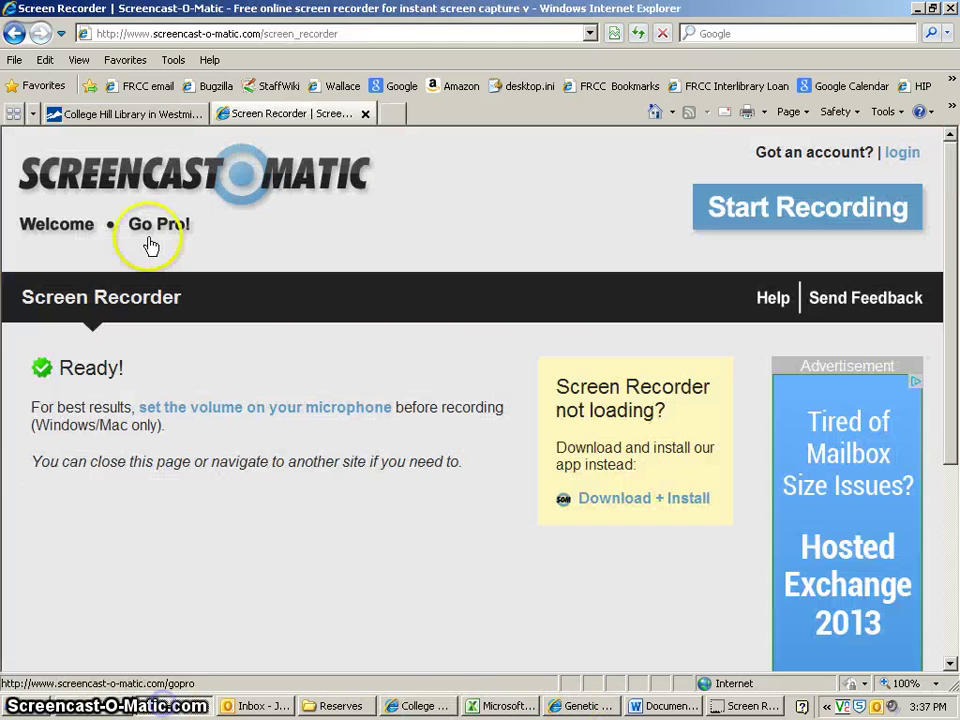
left_click(112, 113)
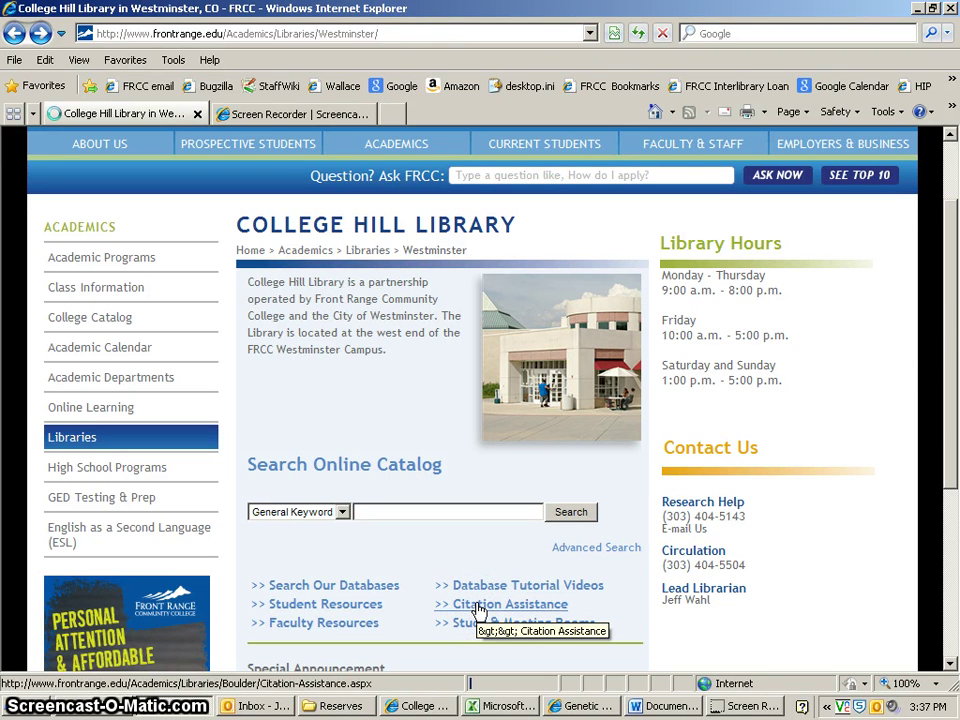
left_click(479, 611)
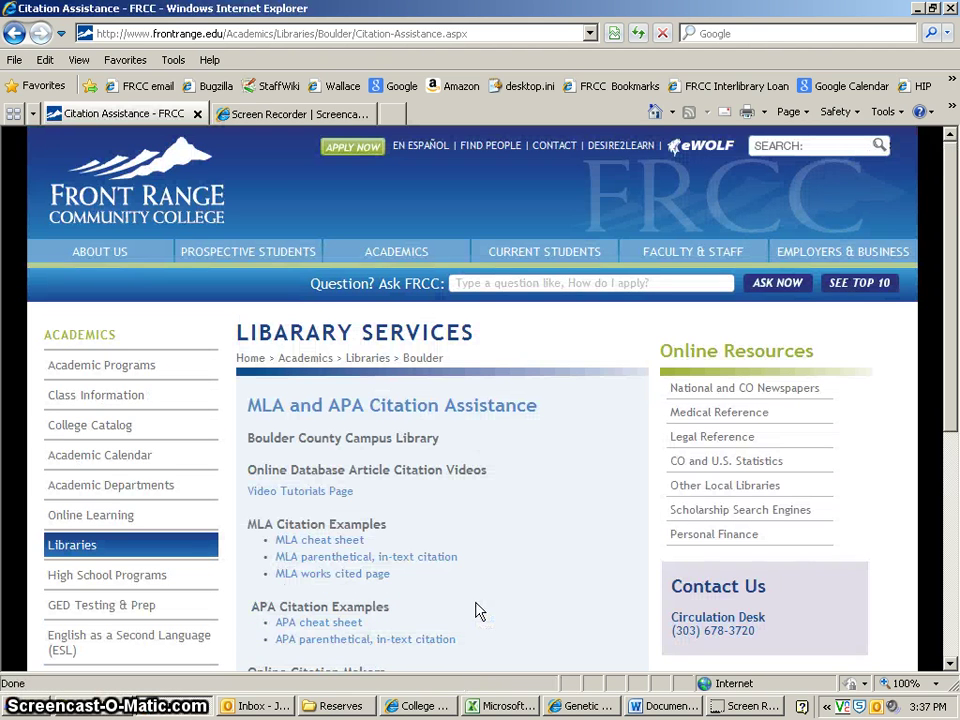
left_click(355, 573)
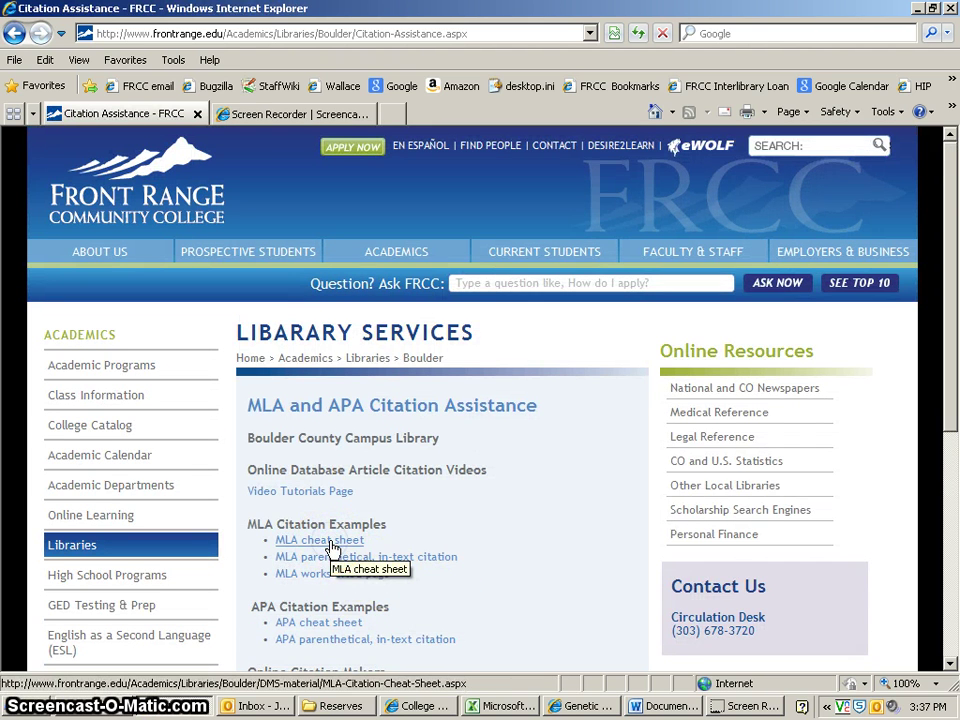
left_click(333, 549)
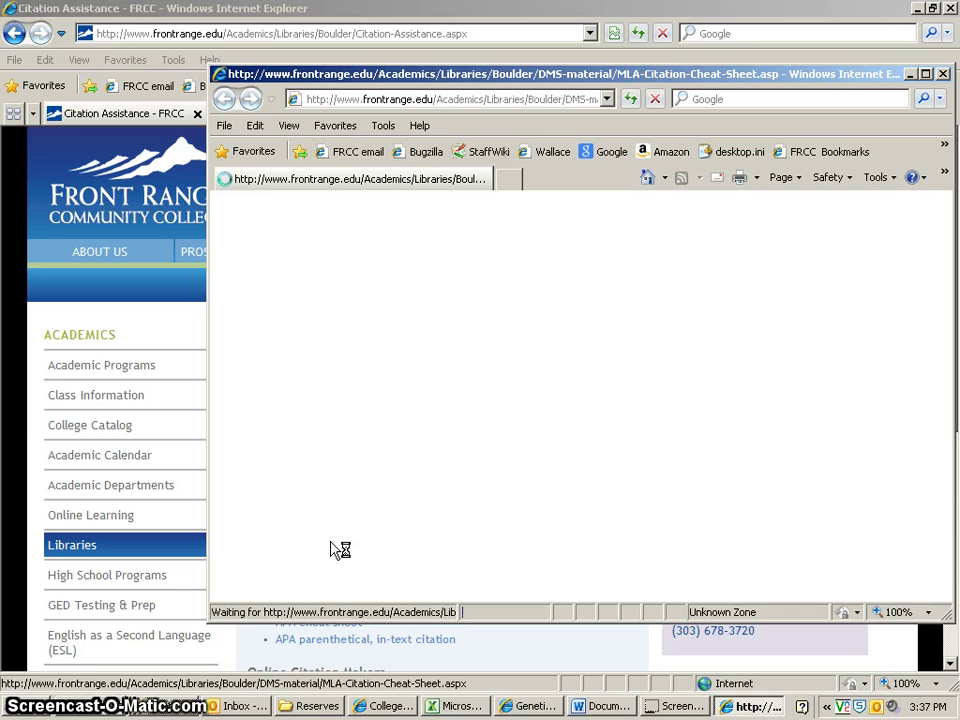
Step: Maximize the MLA Citation Cheat Sheet and scroll to its three-or-more-authors examples on page 2
left_click(926, 74)
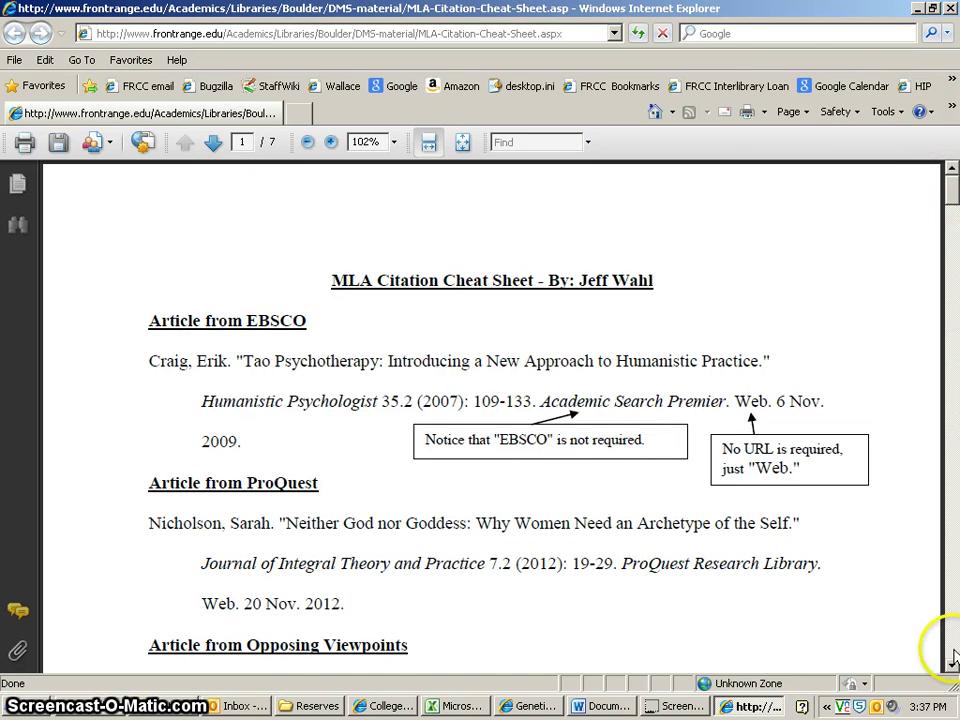
left_click_drag(951, 668, 952, 672)
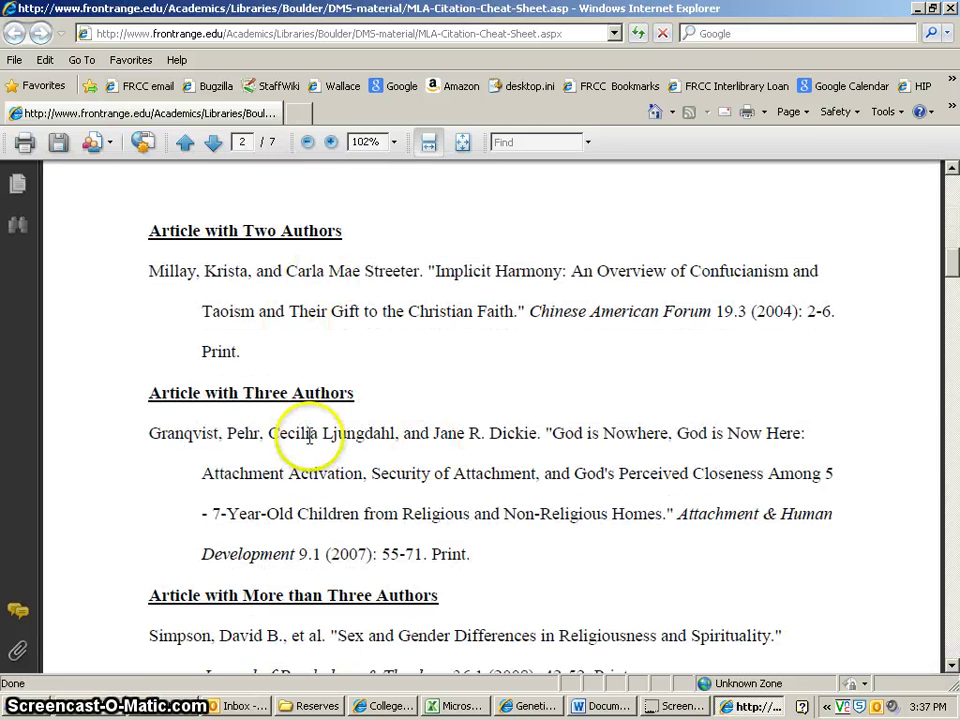
left_click_drag(951, 664, 951, 664)
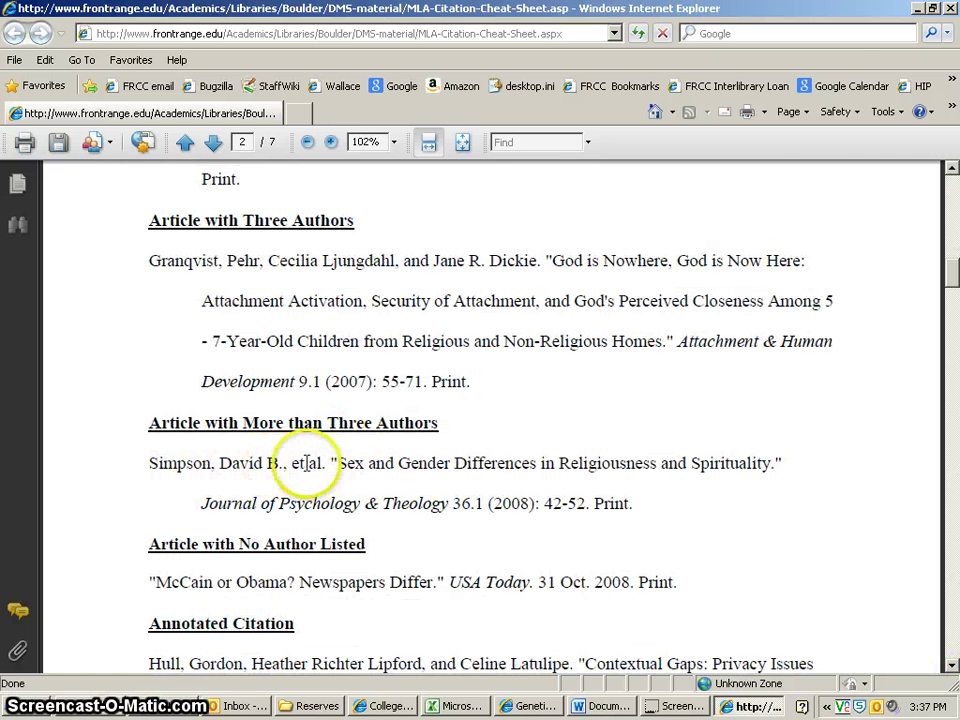
Step: Add an empty line after the Kaur citation ending '2014.' for the next entry
left_click(608, 706)
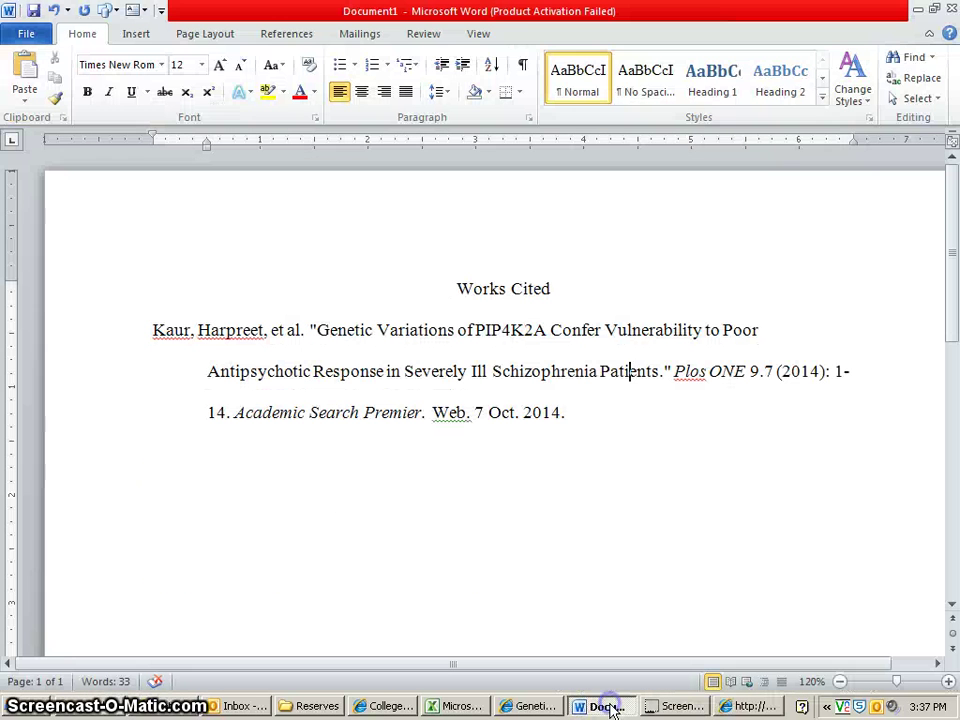
left_click(579, 420)
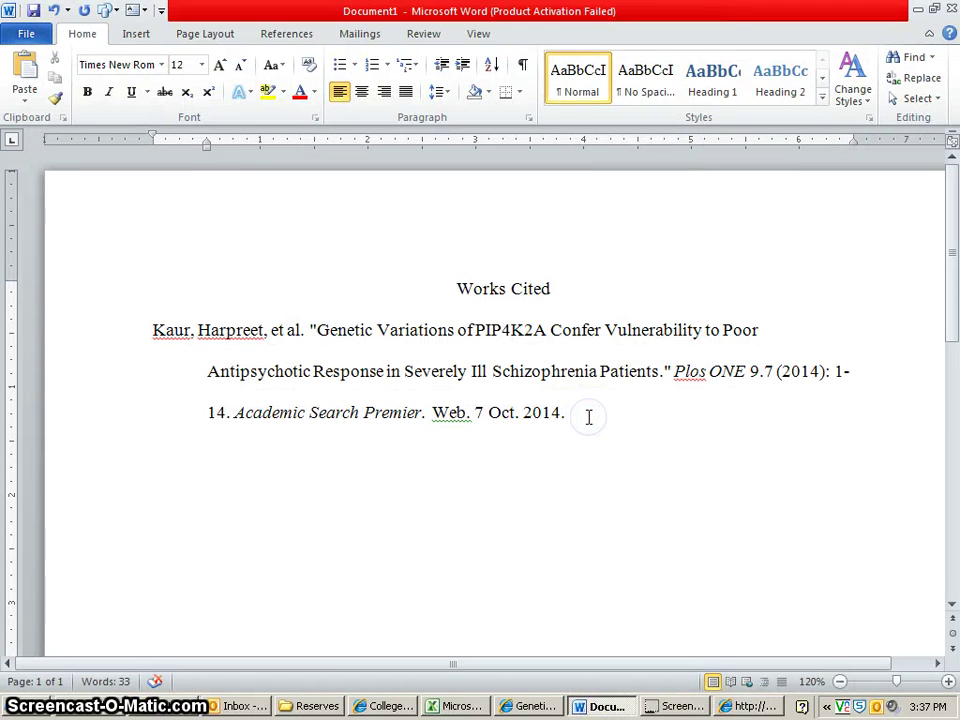
key("Return")
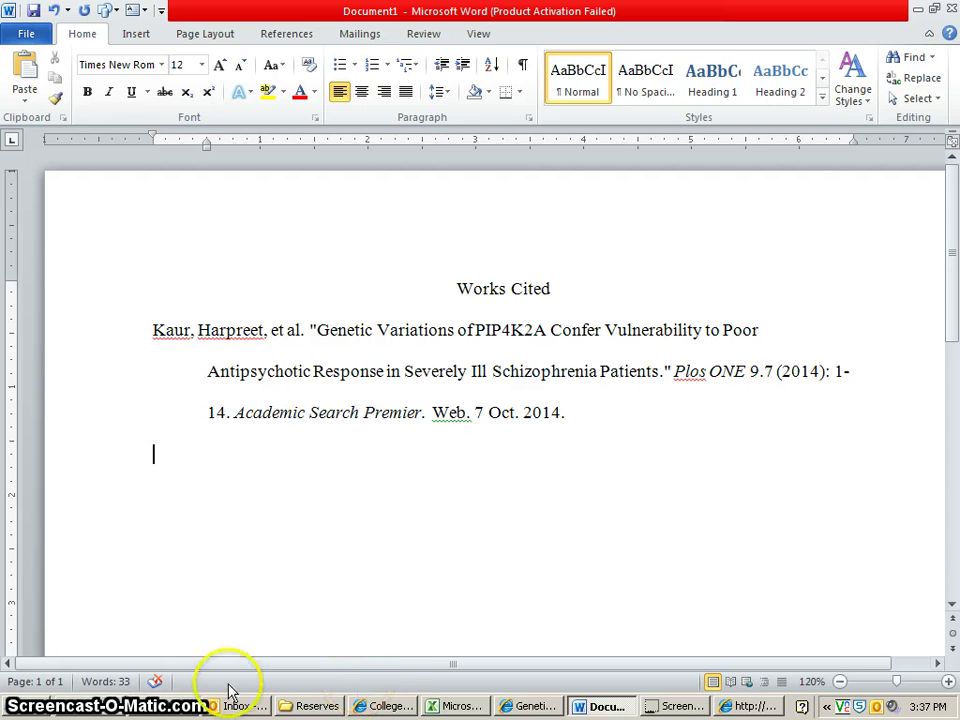
left_click(527, 706)
Step: Return to the result list and open result 3, 'Longitudinal Changes in Total Brain Volume in Schizophrenia'
left_click(297, 229)
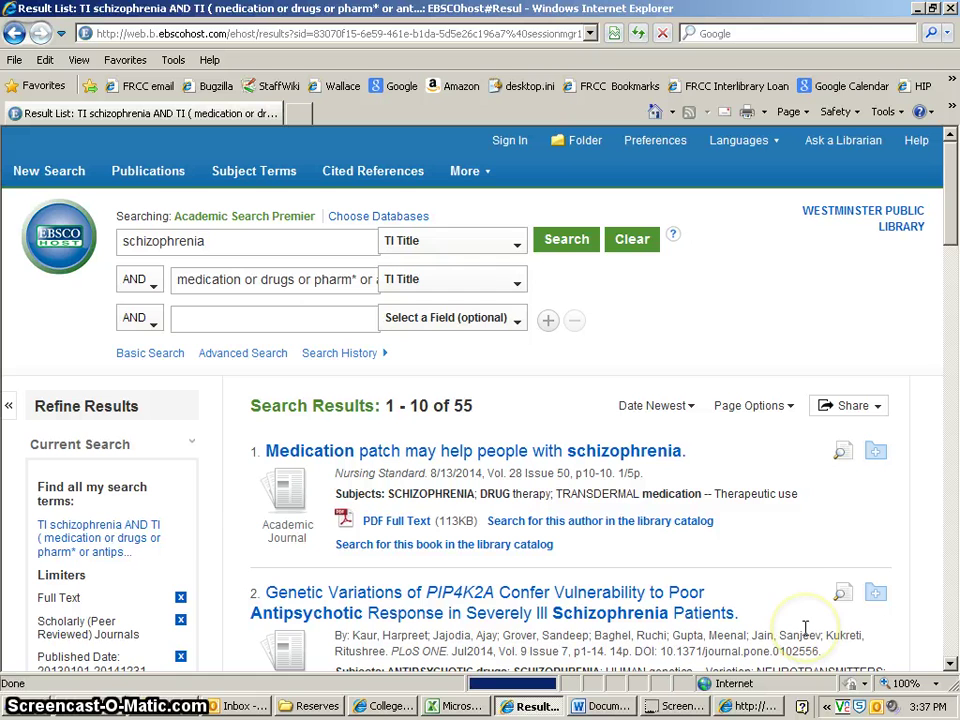
left_click(950, 664)
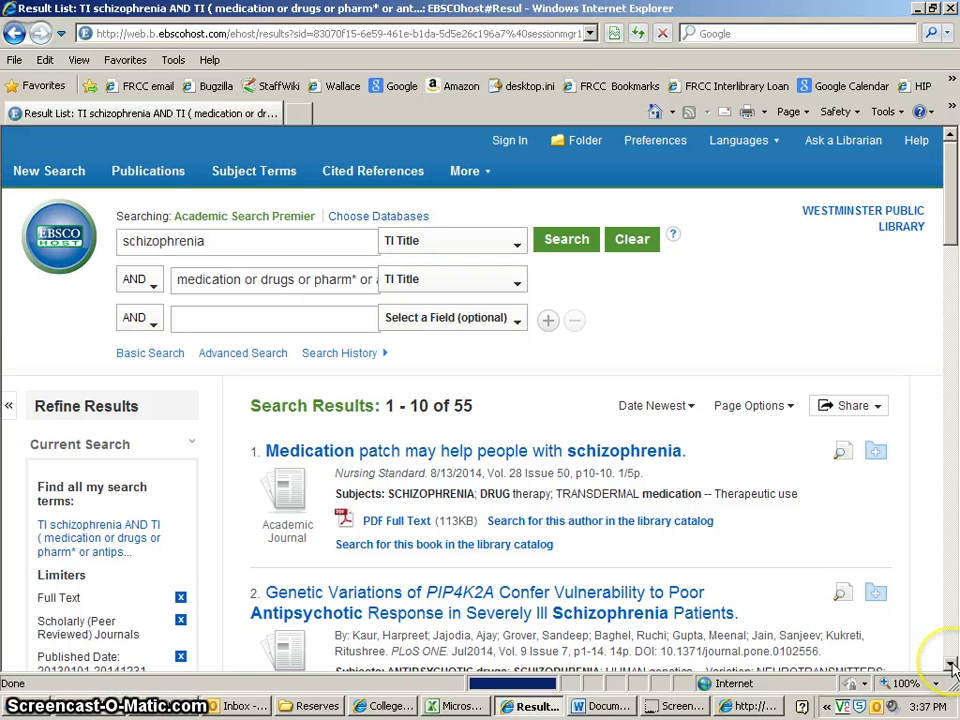
left_click_drag(950, 664, 950, 664)
left_click(500, 333)
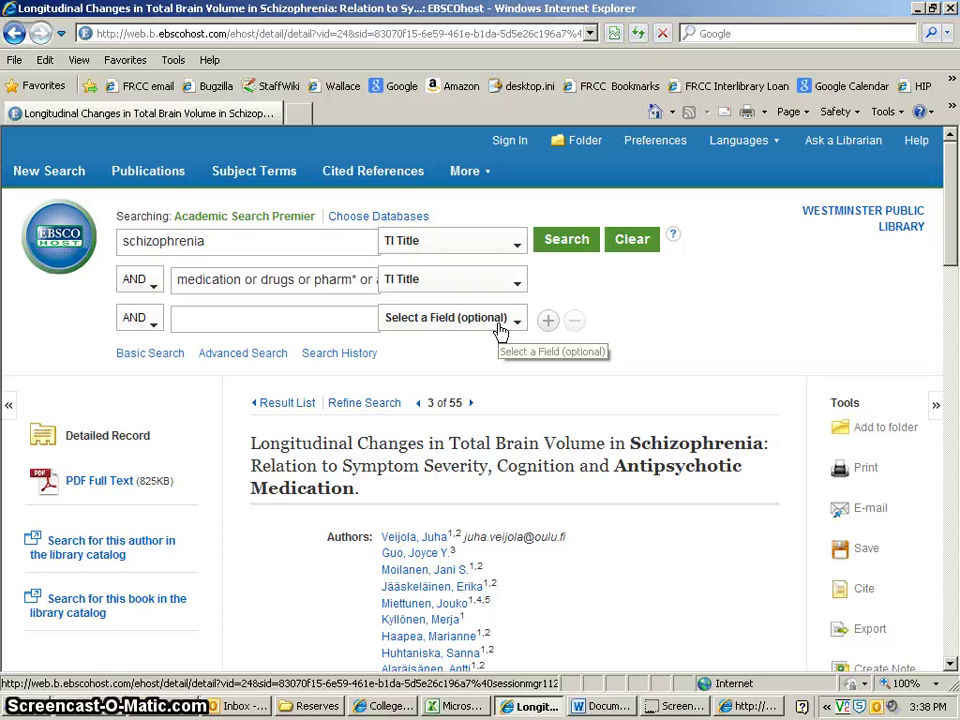
left_click(950, 664)
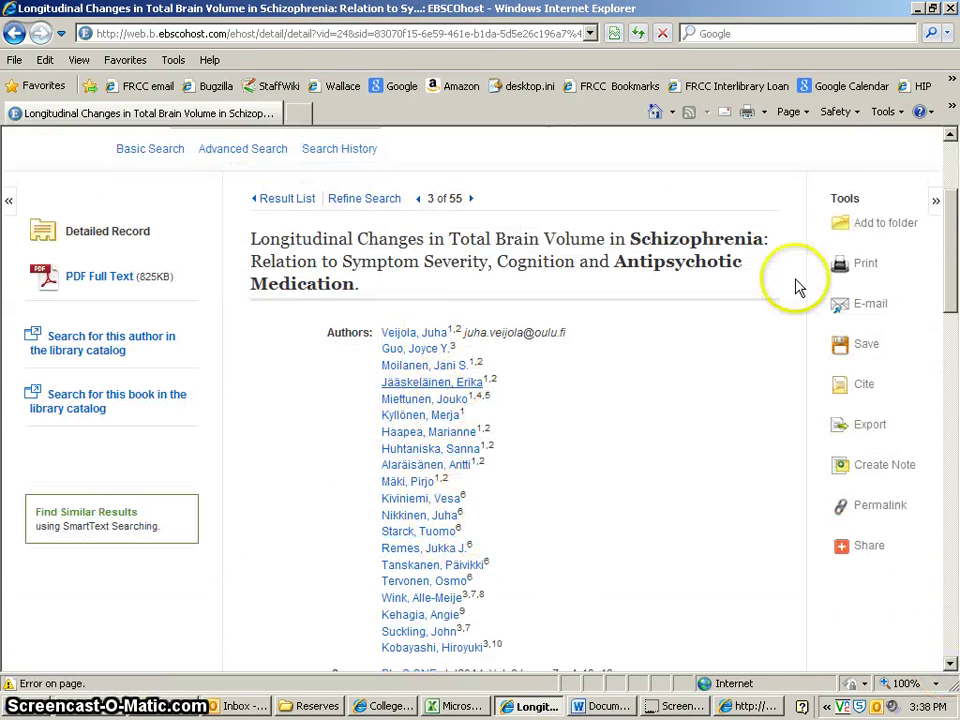
Step: Show this article's citation formats and select its full MLA citation for Word
left_click(866, 390)
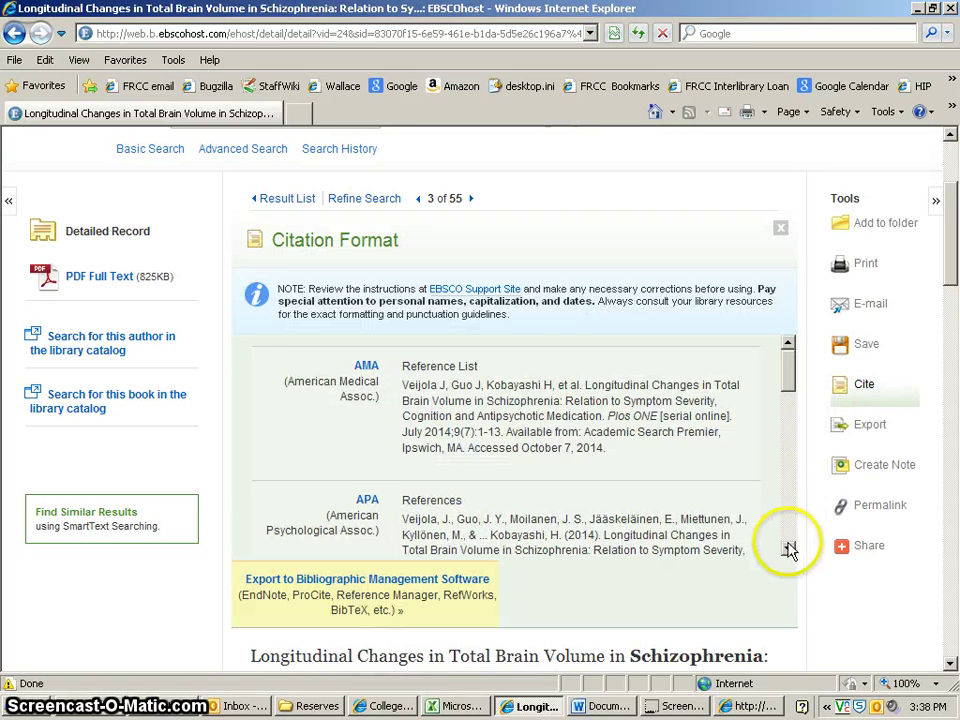
left_click(788, 550)
left_click_drag(788, 550, 788, 551)
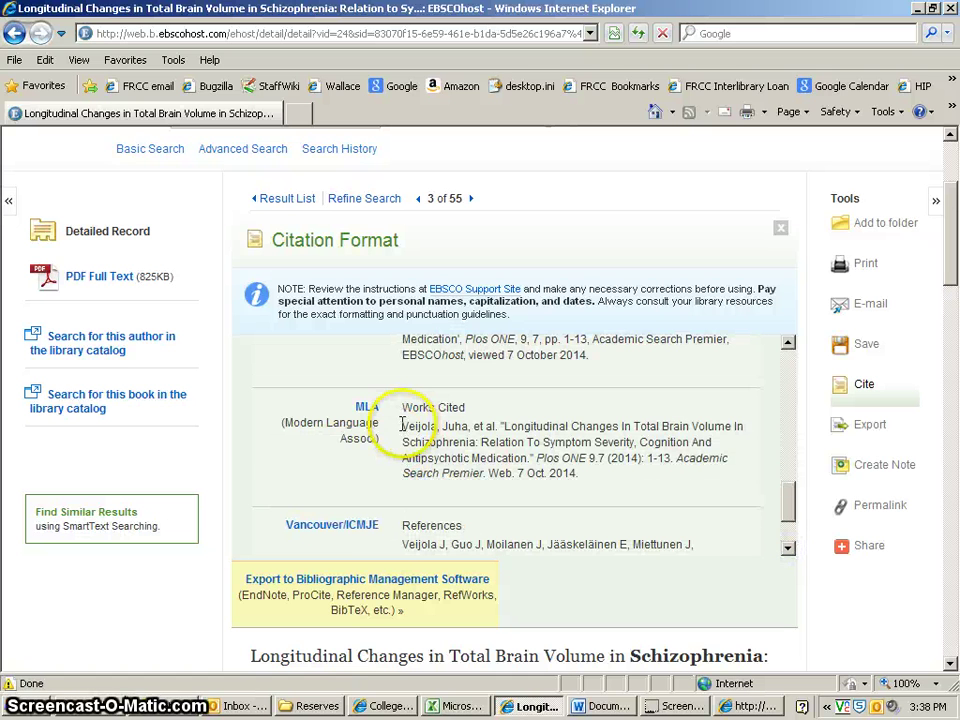
left_click_drag(403, 426, 577, 474)
key("ctrl+c")
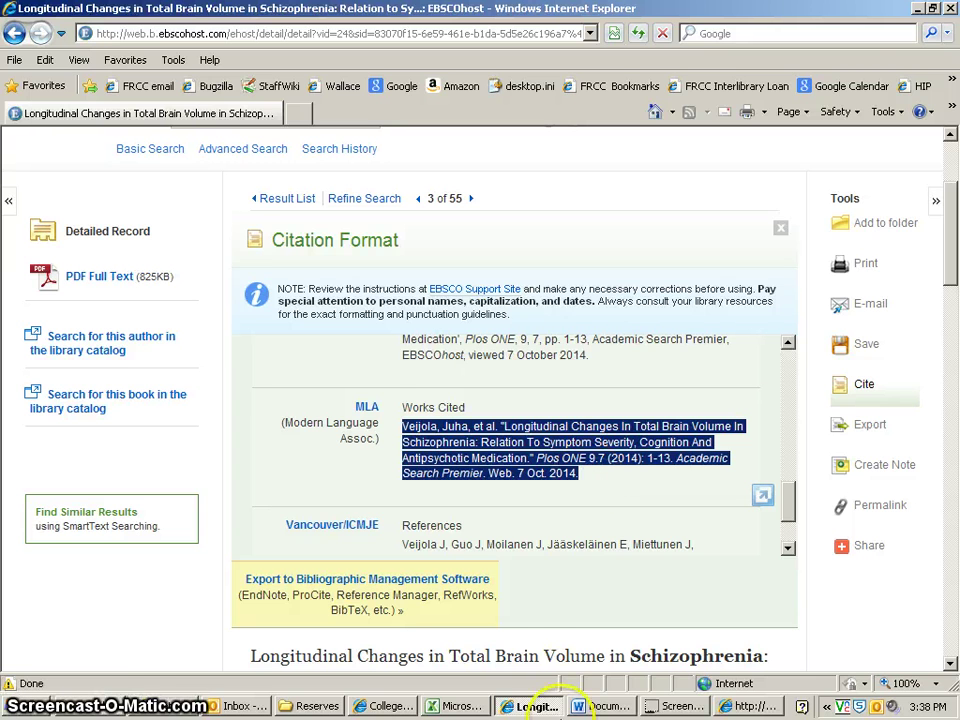
left_click(600, 706)
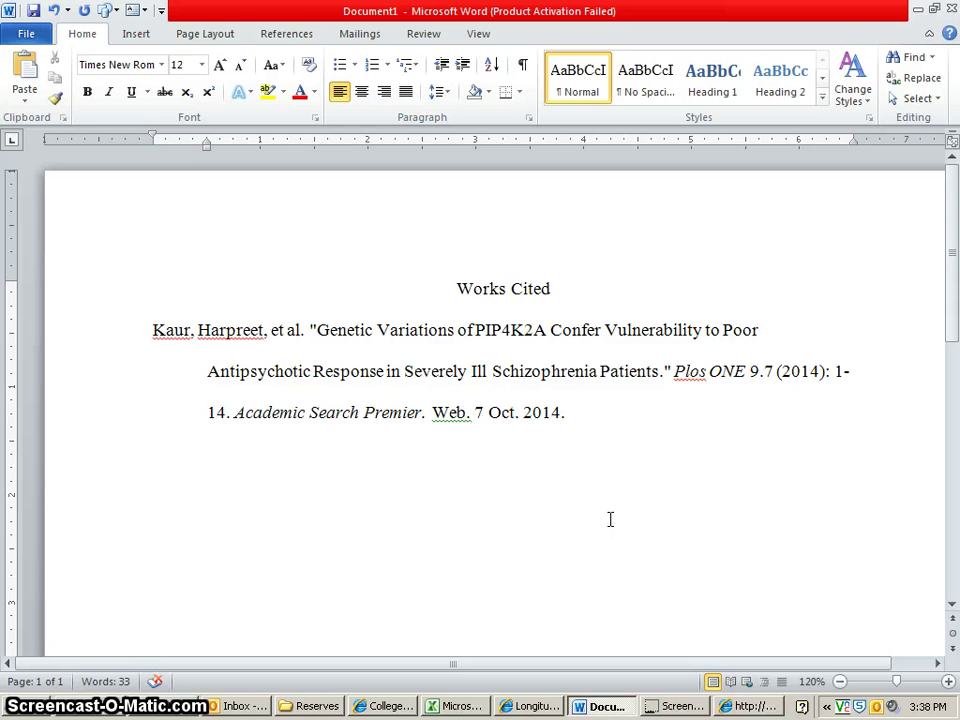
Step: Paste the Veijola MLA citation below the Kaur entry with Merge Formatting
key("ctrl+v")
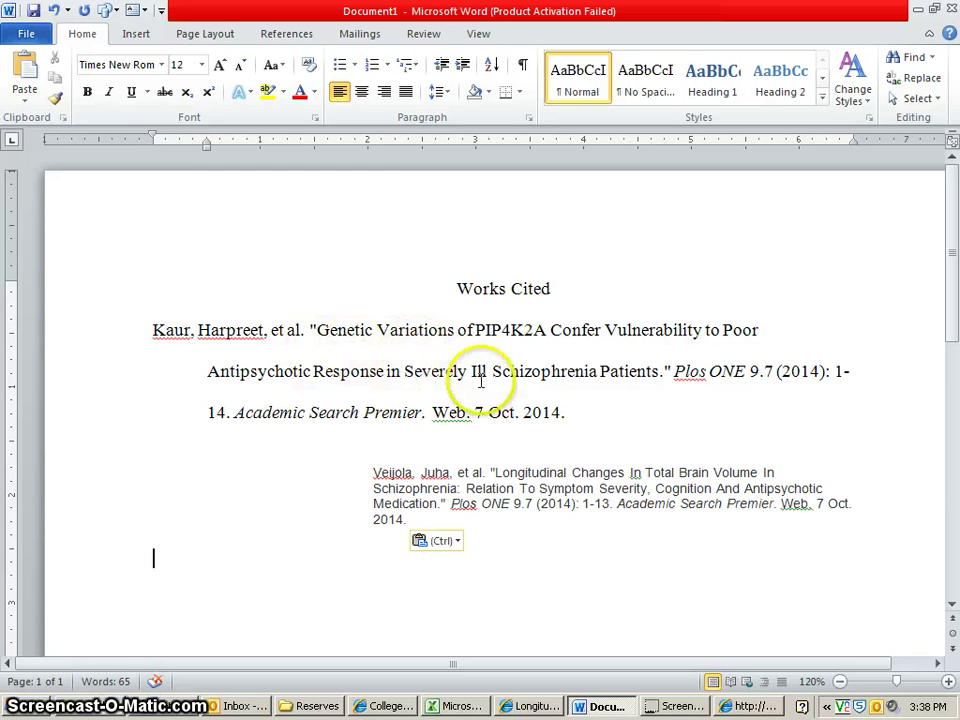
left_click(457, 543)
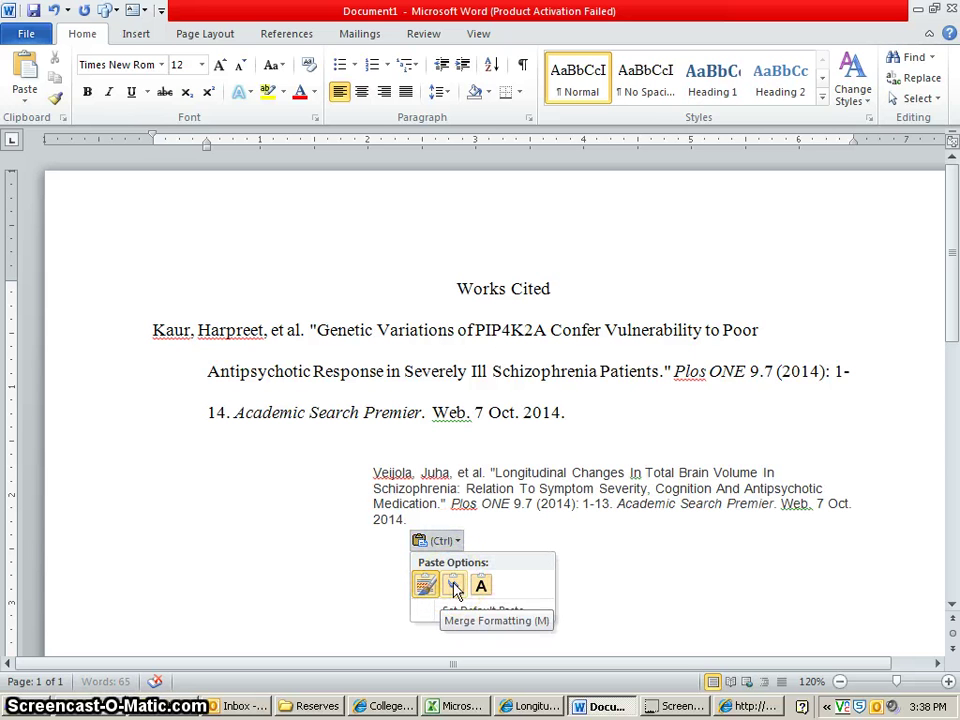
left_click(453, 586)
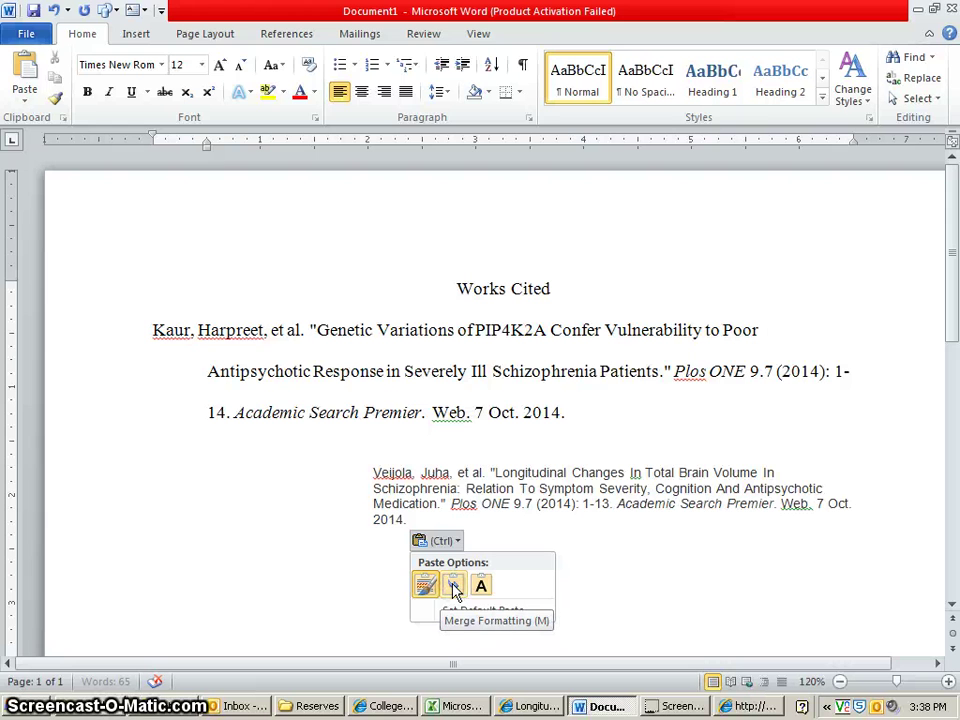
left_click(453, 586)
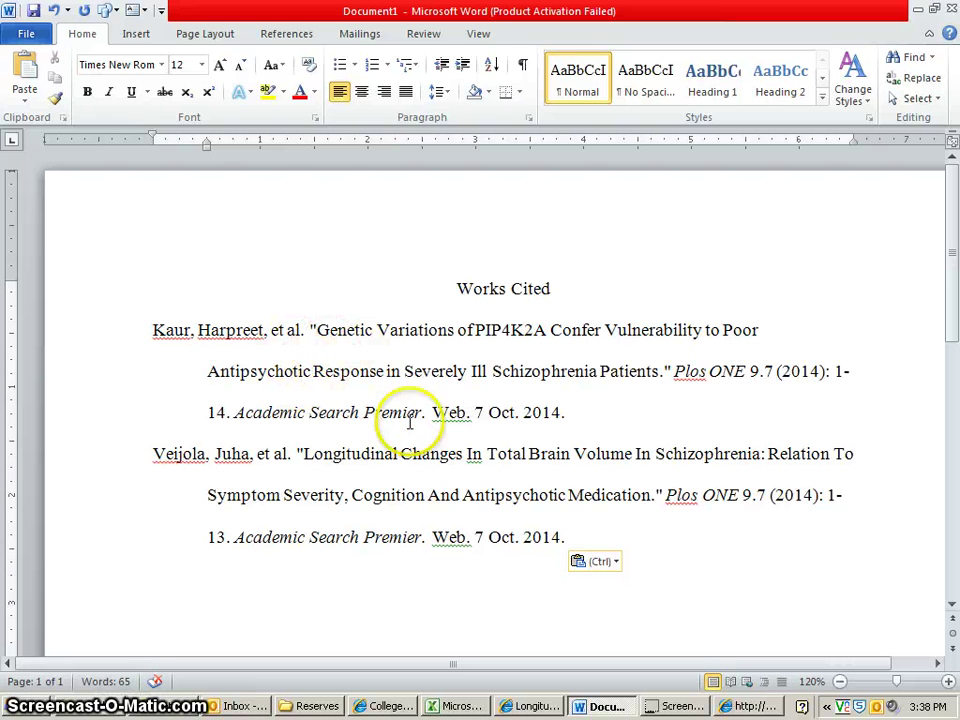
Step: Change 'In', 'In', 'To' and 'And' in the Veijola title to lowercase
left_click(474, 455)
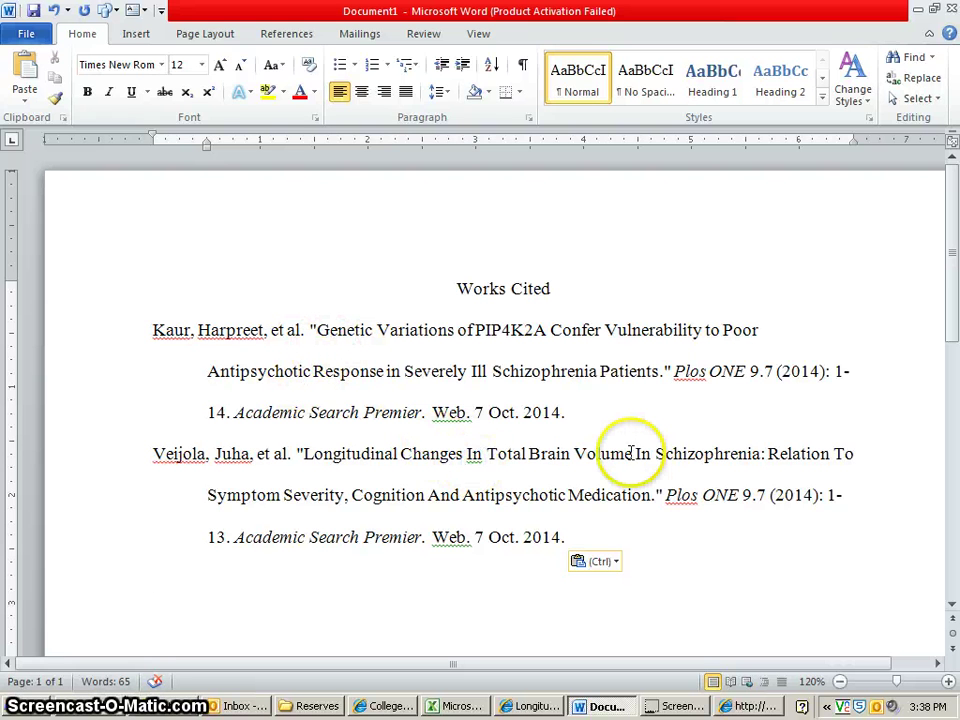
key("BackSpace")
type("i")
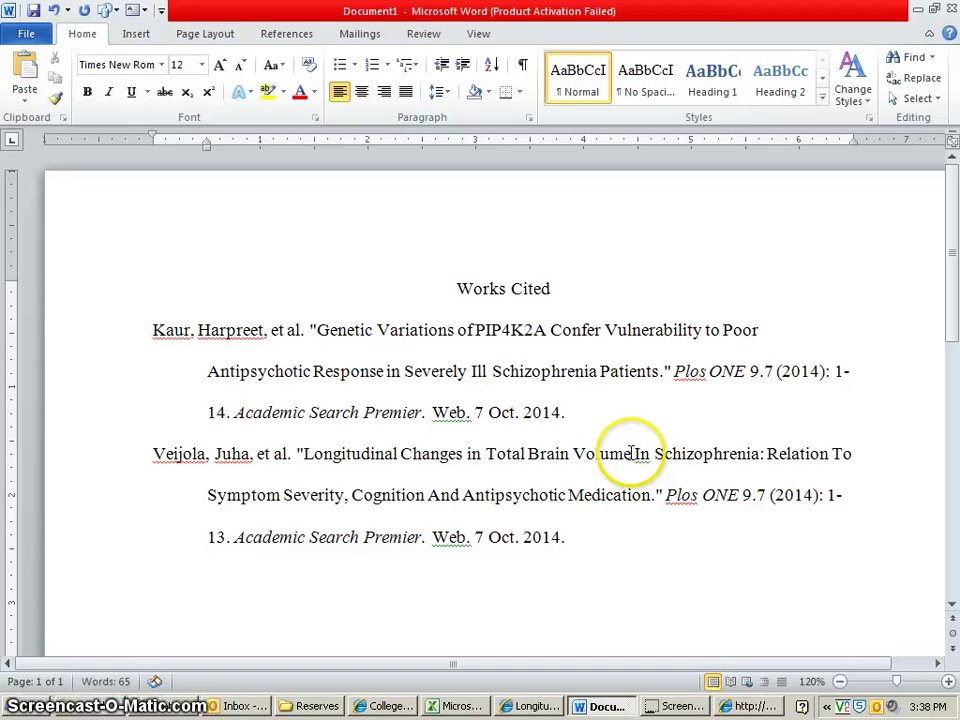
key("BackSpace")
type("i")
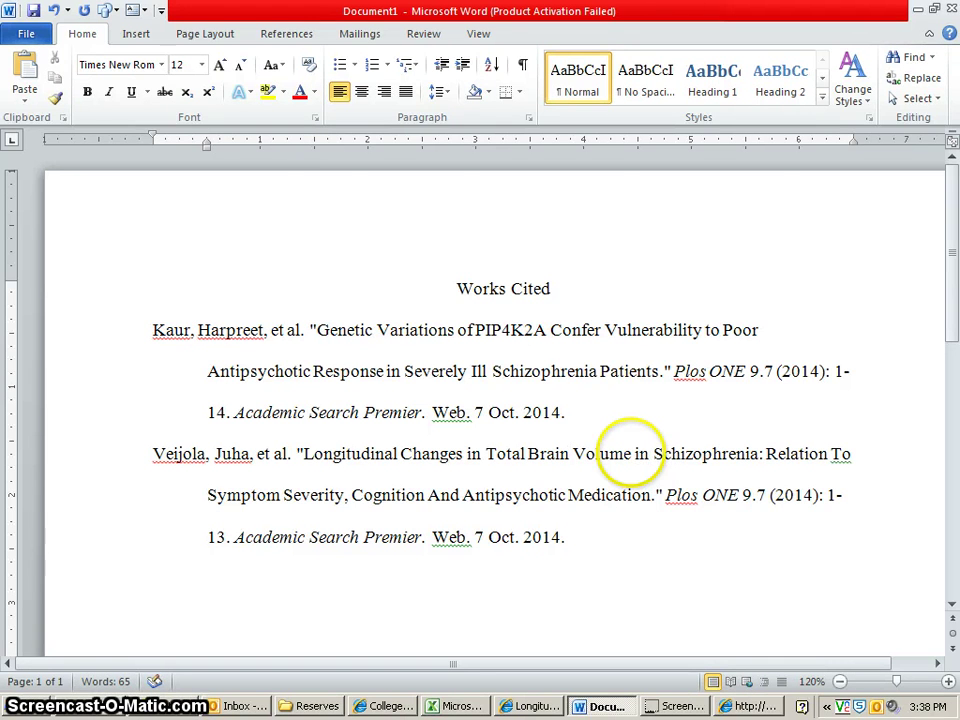
key("Right")
key("Right")
key("Right")
key("BackSpace")
type("a")
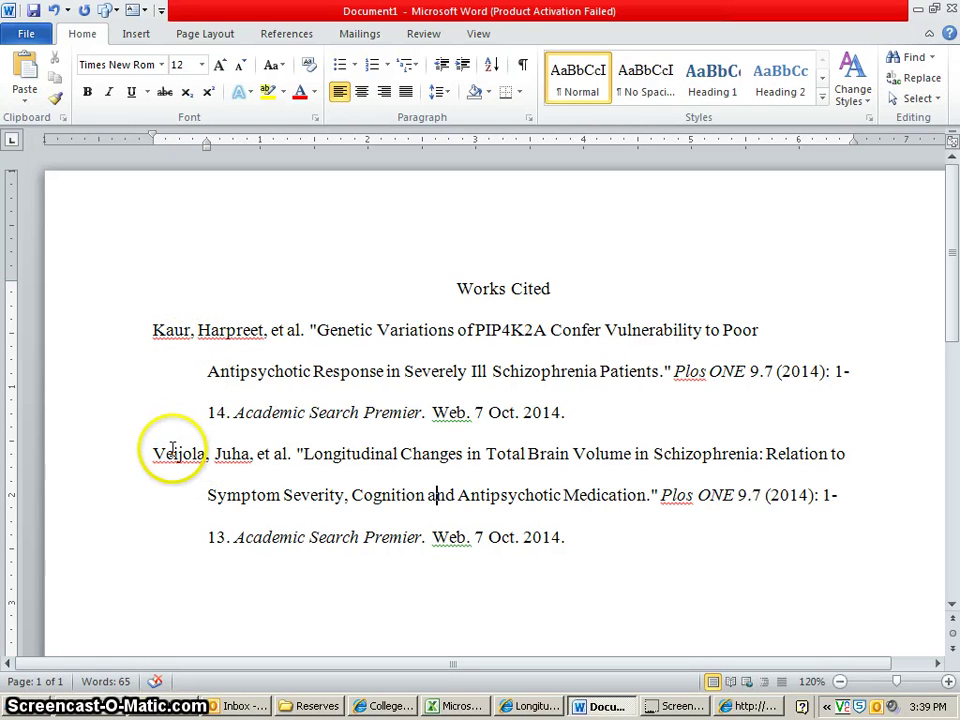
Step: Sort both Works Cited entries alphabetically in ascending order, then deselect them
left_click_drag(151, 333, 615, 533)
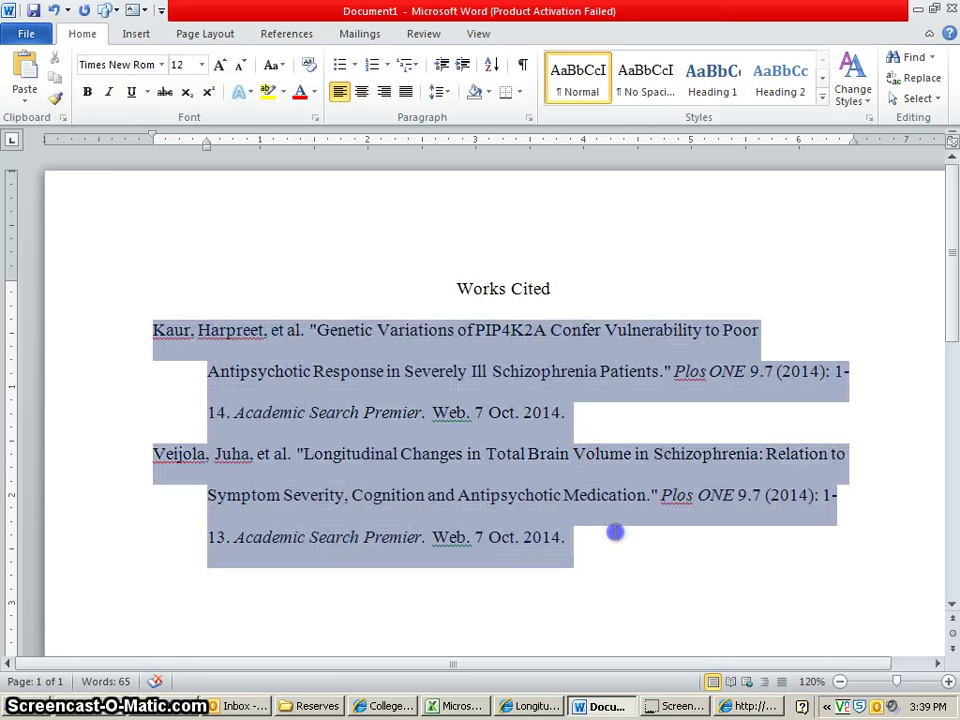
left_click(495, 70)
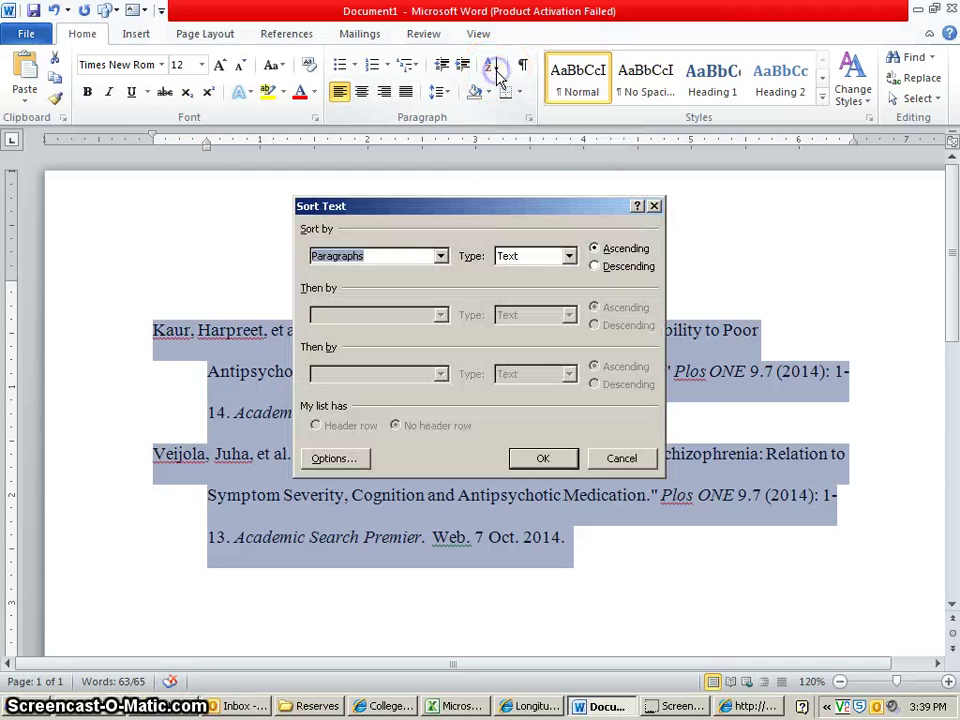
left_click(566, 460)
left_click(650, 568)
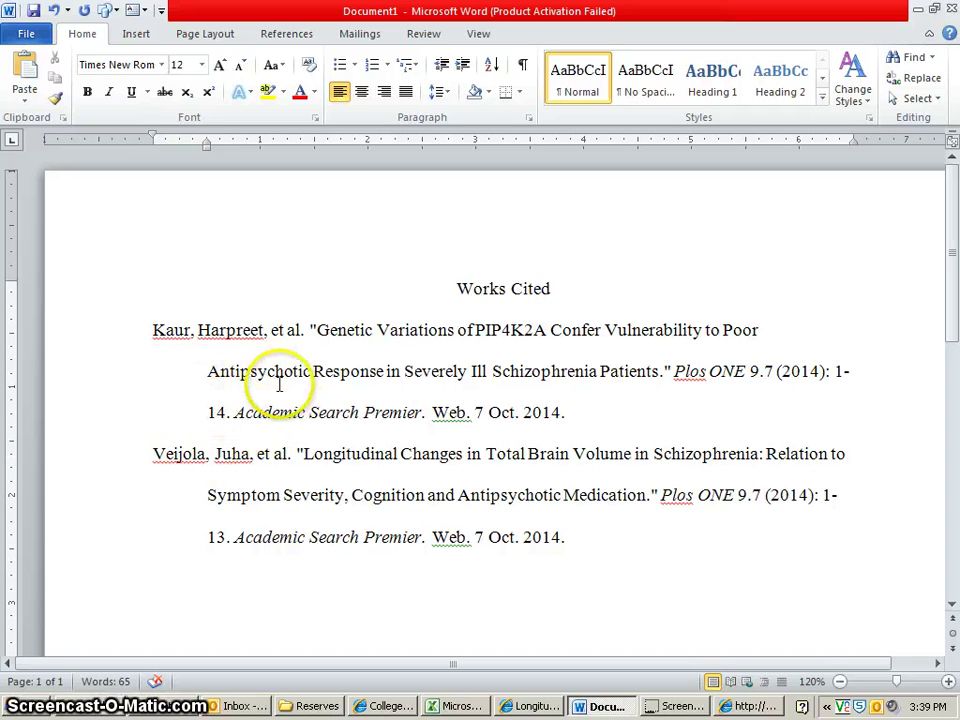
left_click(650, 423)
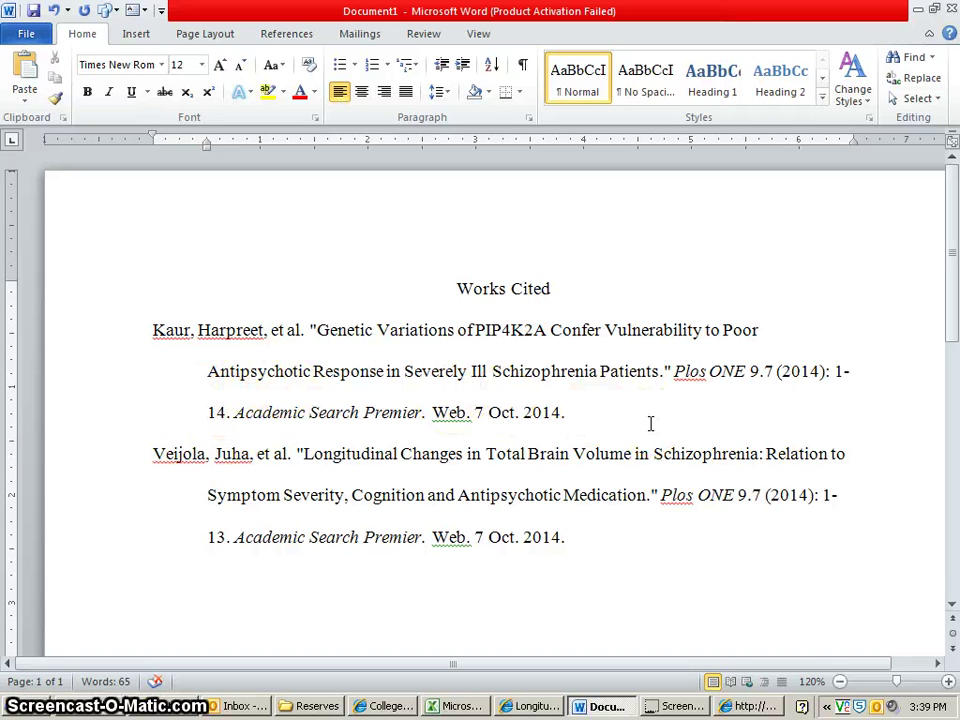